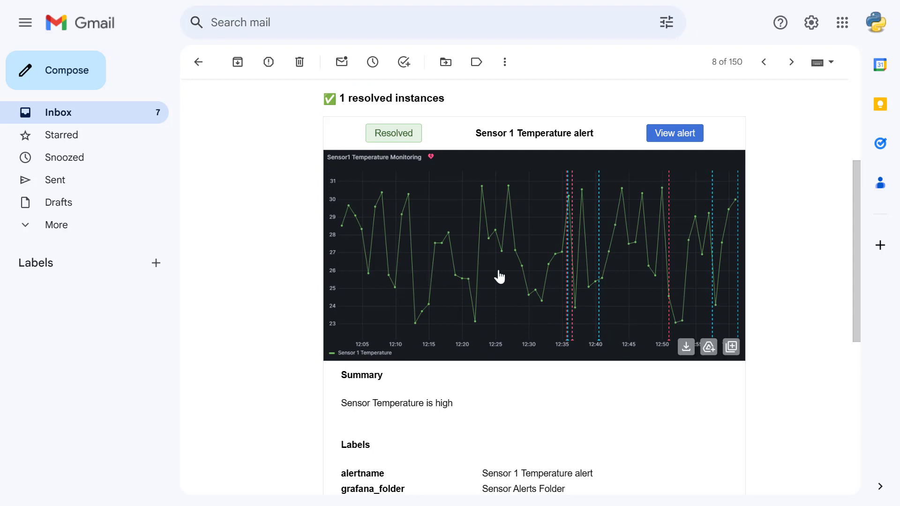
Step: Review the resolved Sensor 1 Temperature alert email and the introduction of the "Grafana alert emails with images" blog guide
scroll(544, 296, "up", 4)
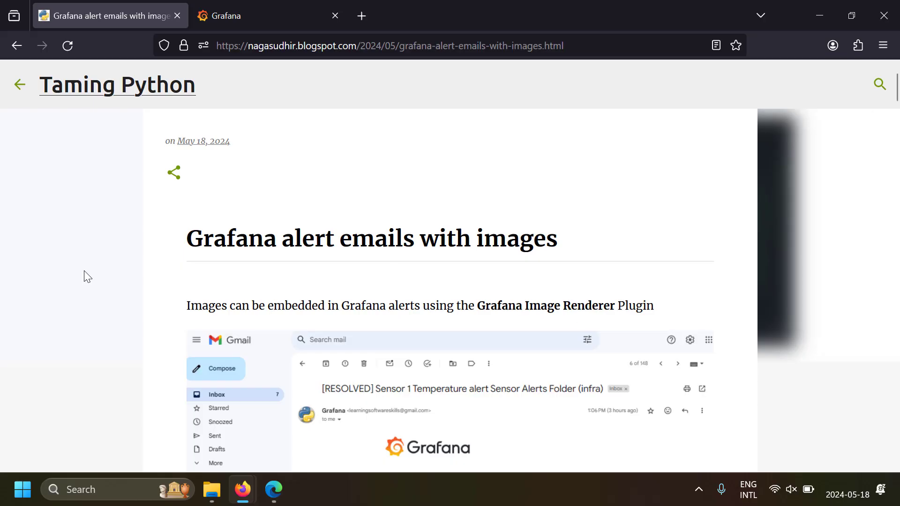
scroll(85, 272, "down", 10)
scroll(84, 272, "down", 15)
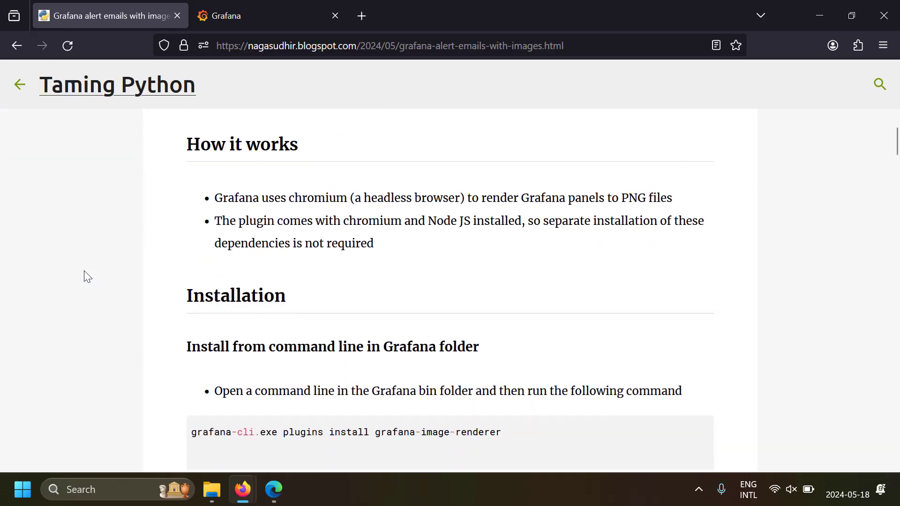
scroll(85, 272, "down", 9)
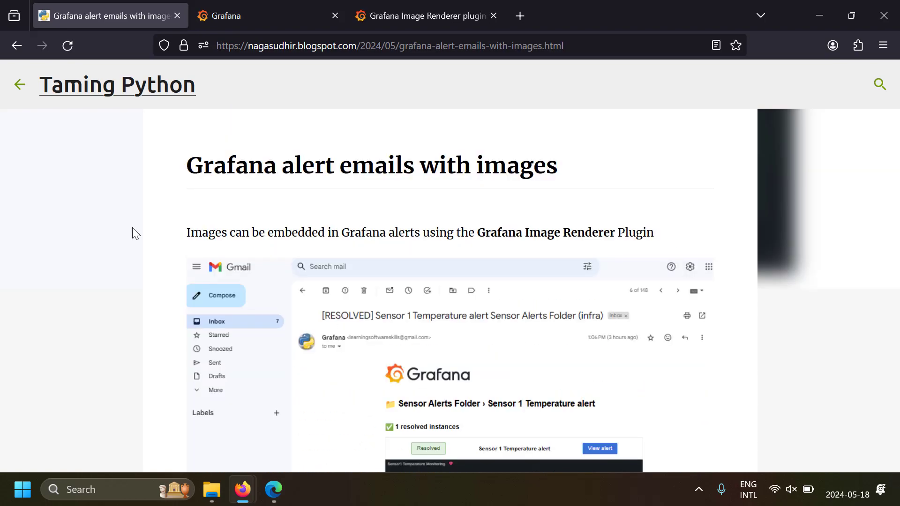
Step: Examine the supported operating systems, dependencies and memory requirements on the Grafana Image Renderer plugin page
key("ctrl+shift+Tab")
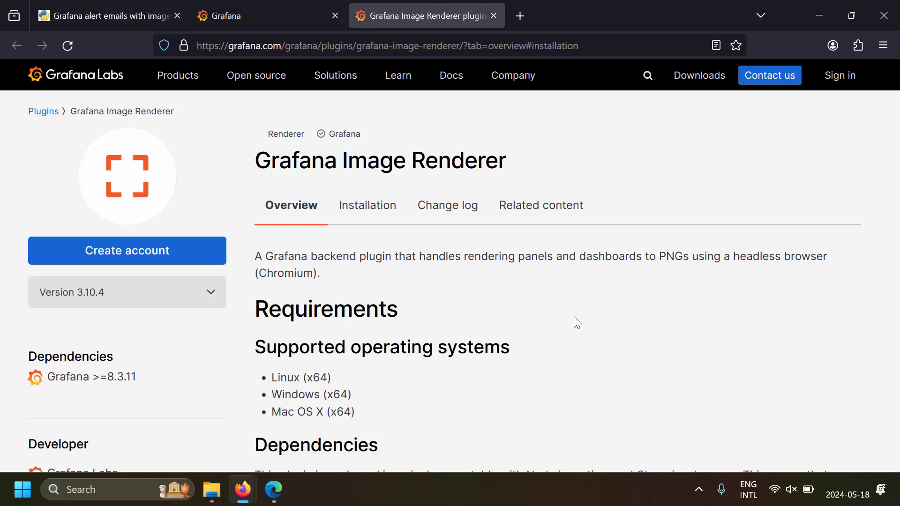
scroll(574, 317, "down", 5)
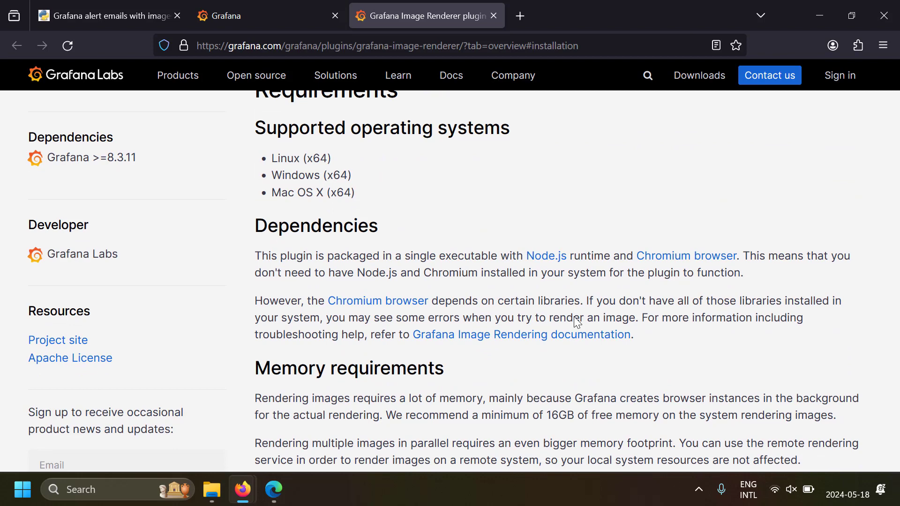
scroll(575, 318, "up", 5)
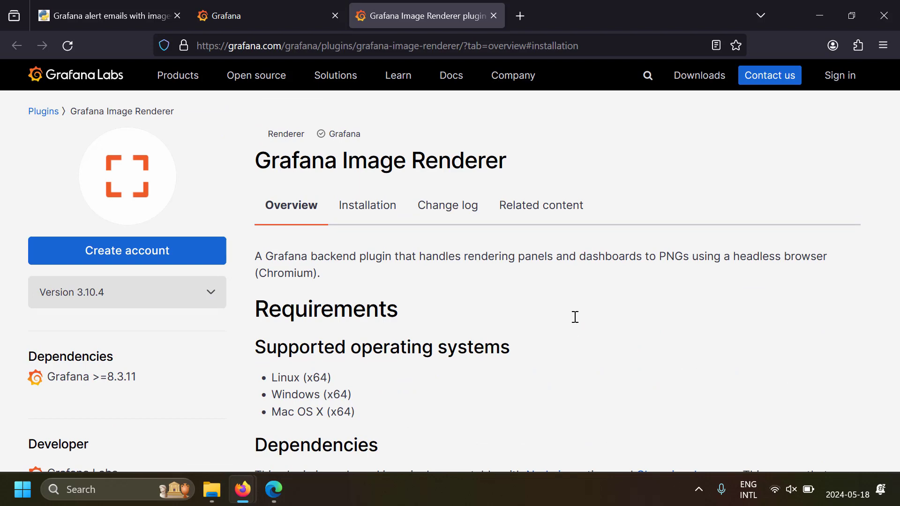
Step: Read the blog guide's command-line installation instructions and look at the Grafana video playlist on YouTube
key("ctrl+1")
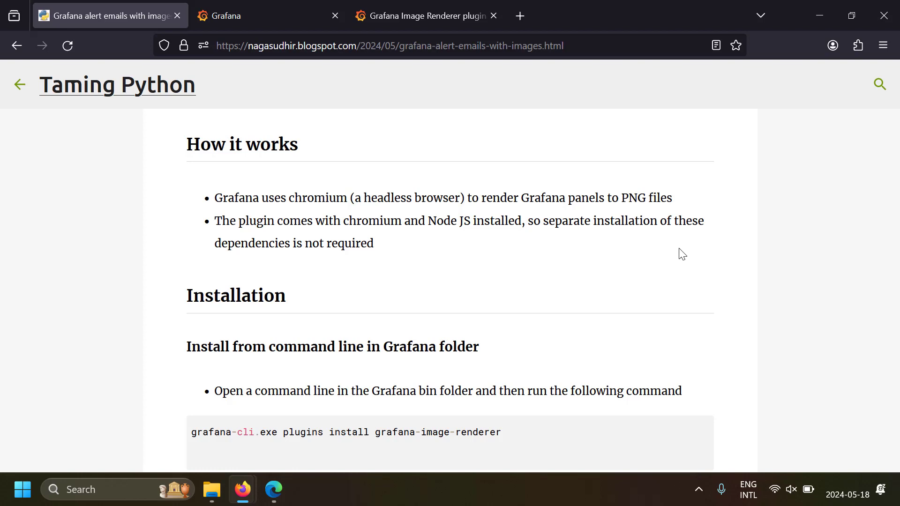
scroll(434, 410, "down", 3)
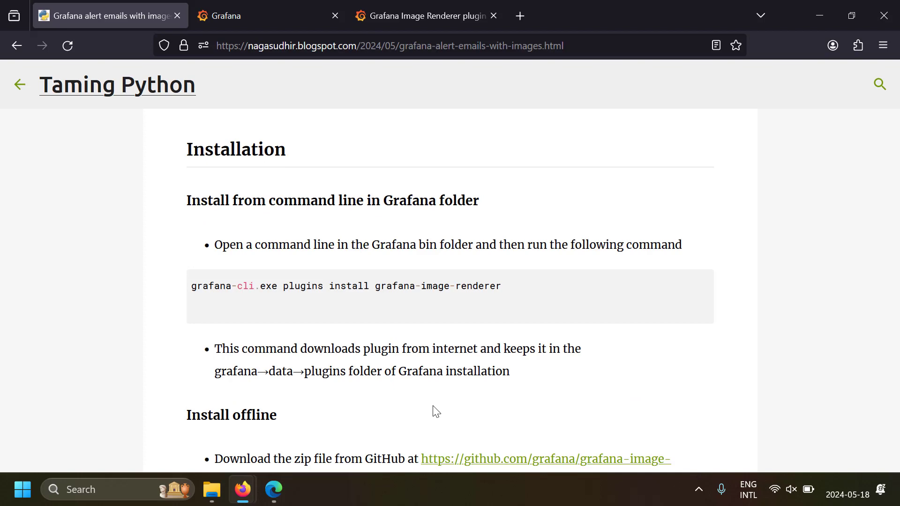
key("alt+Tab")
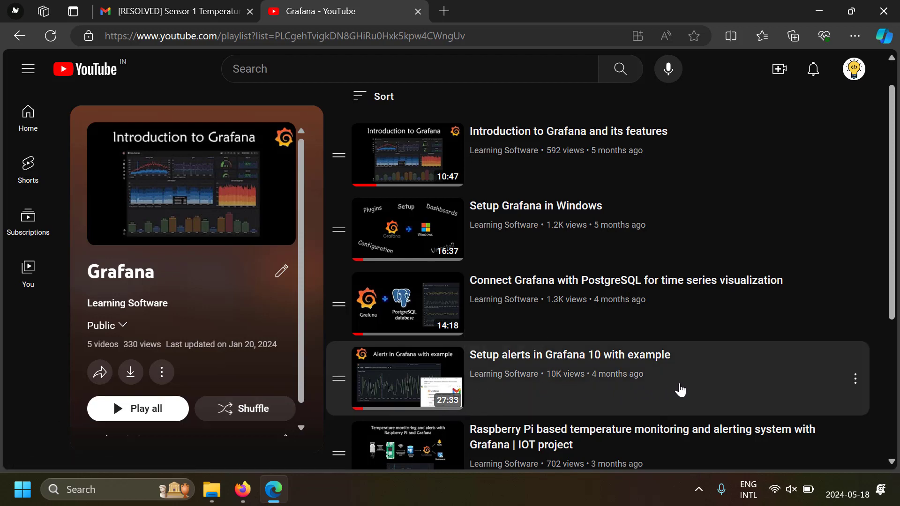
key("alt+Tab")
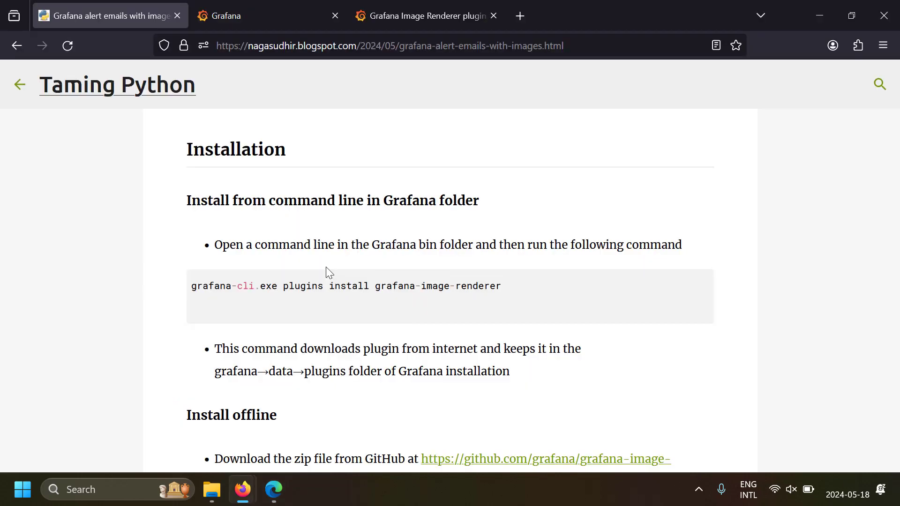
Step: Switch to File Explorer, open a command prompt in GrafanaLabs\grafana\bin and enter grafana-cli.exe plugins install grafana-image-renderer
key("alt+Tab")
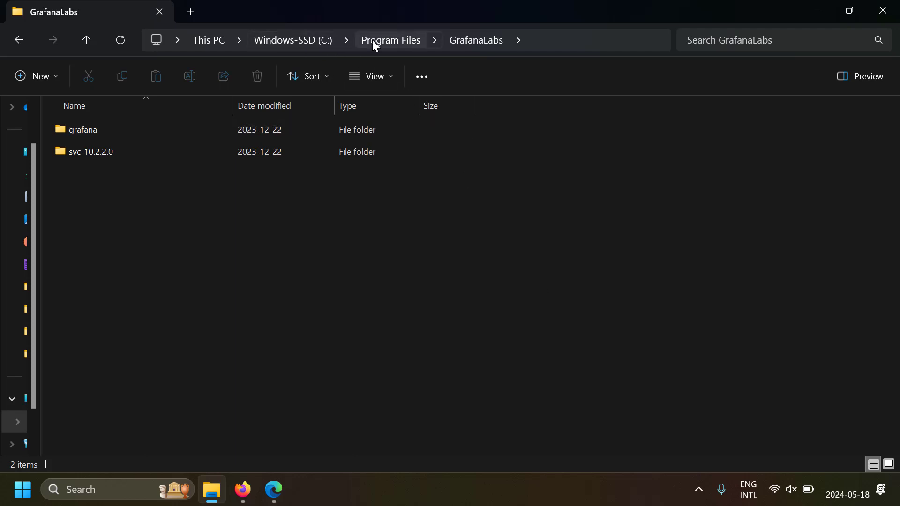
left_click(404, 129)
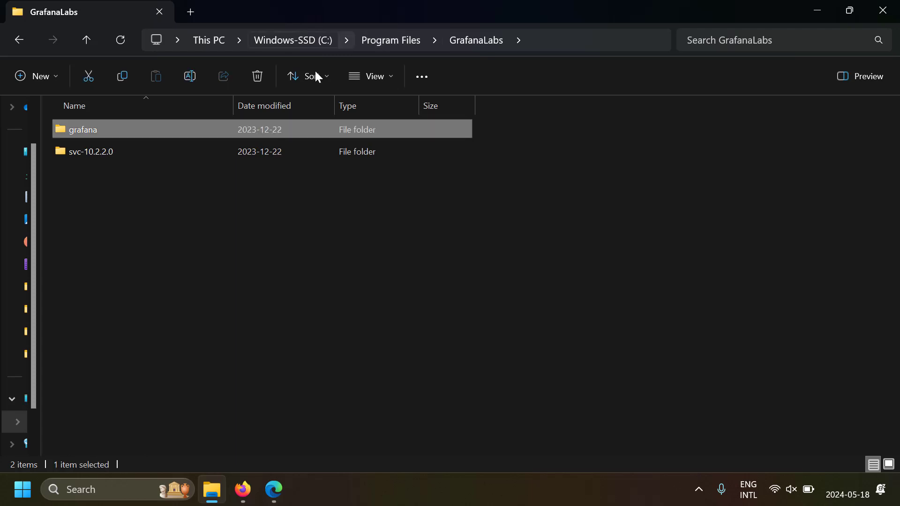
double_click(124, 127)
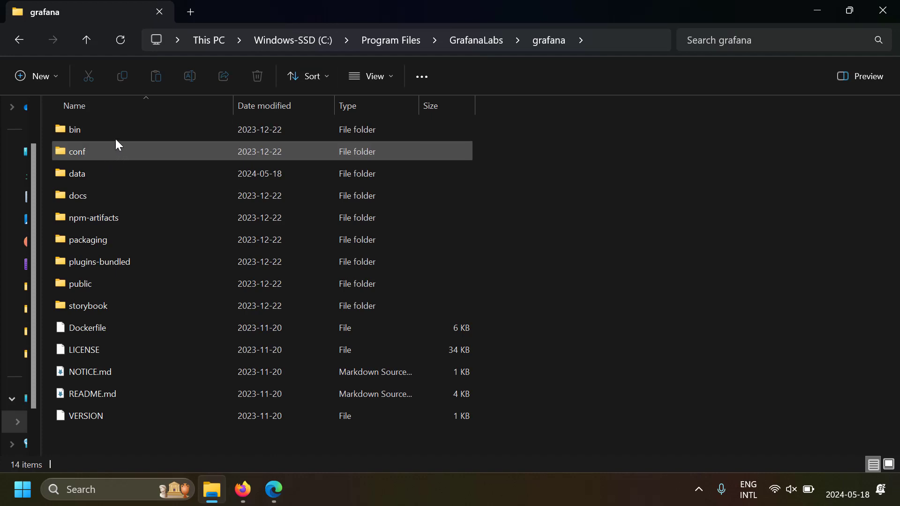
double_click(115, 137)
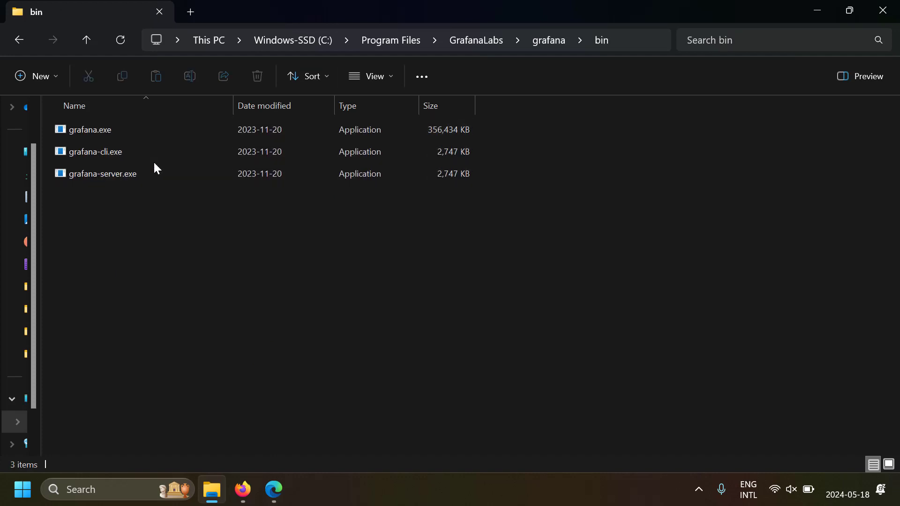
left_click(629, 41)
type("cmd")
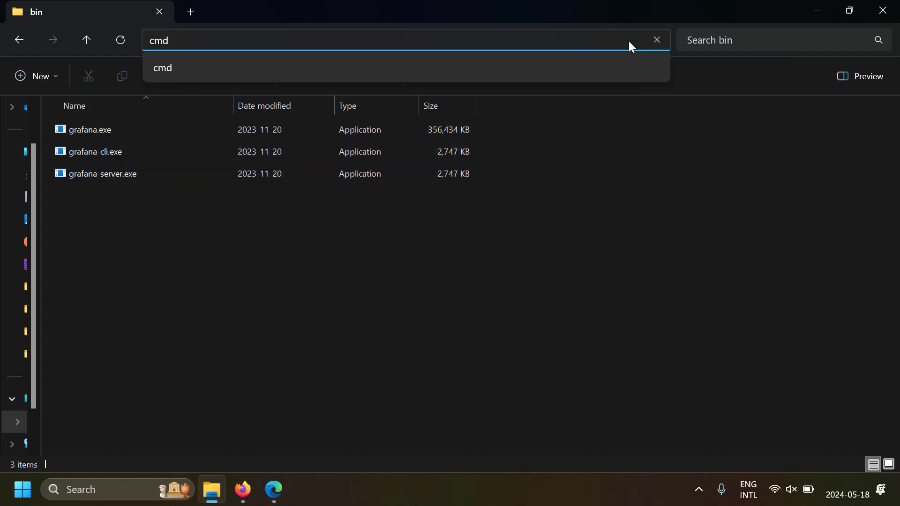
key("Return")
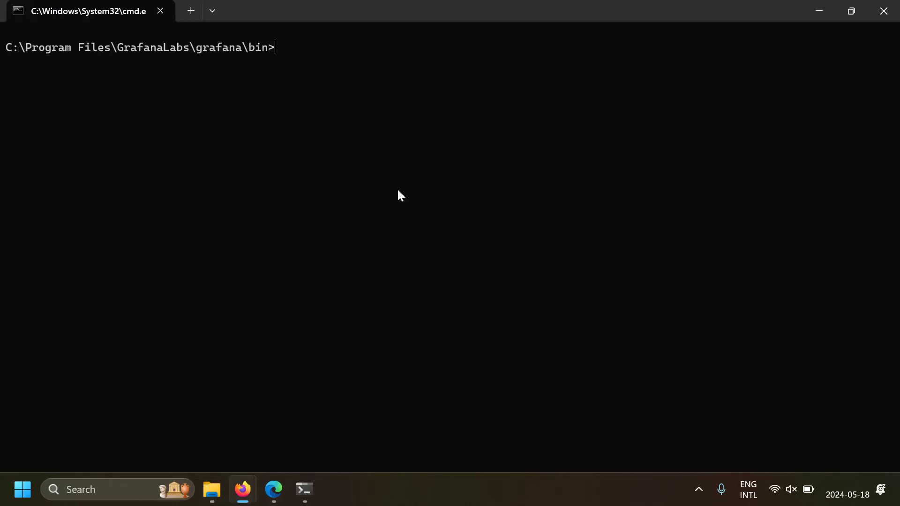
type("grafana-cli.exe plugins install grafana-image-renderer")
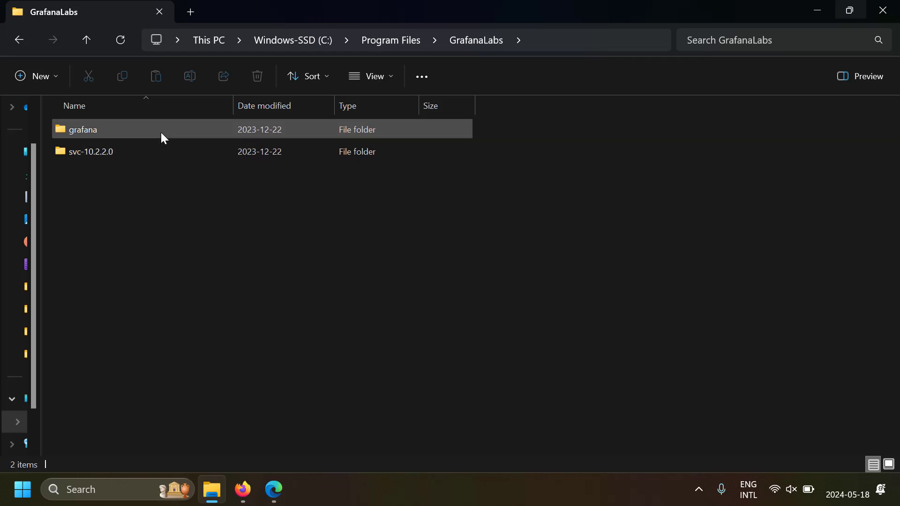
Step: Go to the grafana\data\plugins folder in File Explorer and inspect the grafana-image-renderer folder
double_click(161, 132)
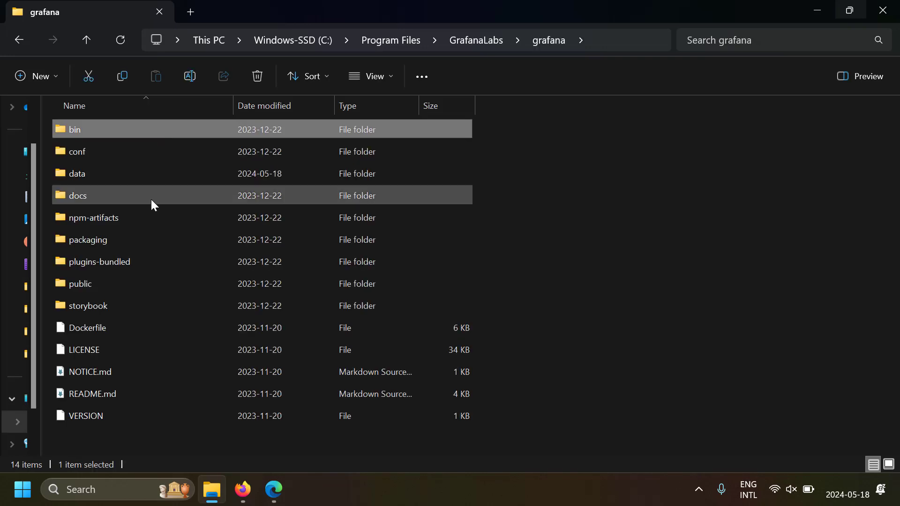
double_click(161, 177)
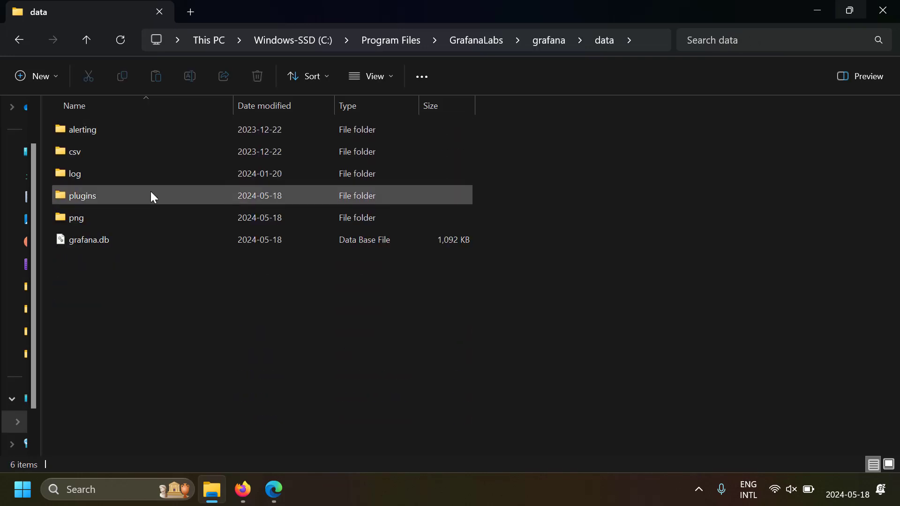
left_click(151, 194)
double_click(151, 194)
mouse_move(207, 135)
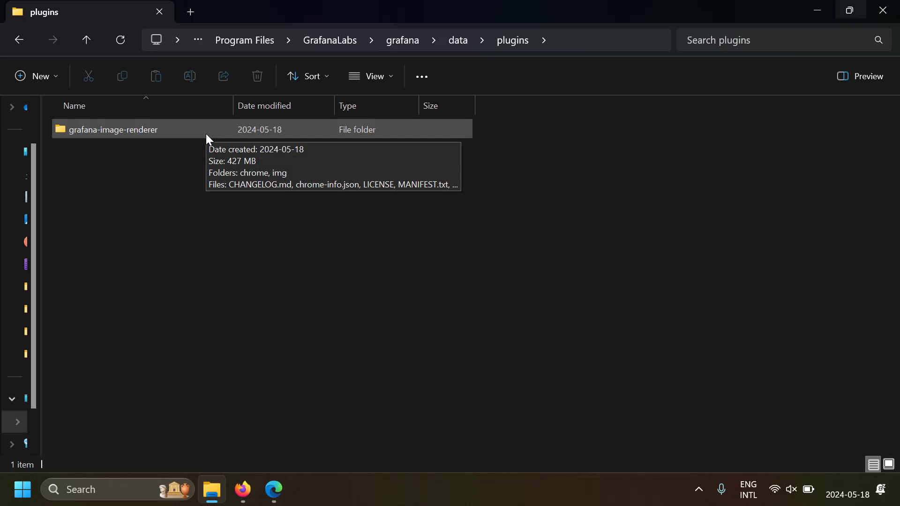
Step: From the blog guide's offline installation section, open the GitHub releases page and download plugin-win32-x64-unknown.zip for v3.10.4
key("alt+Tab")
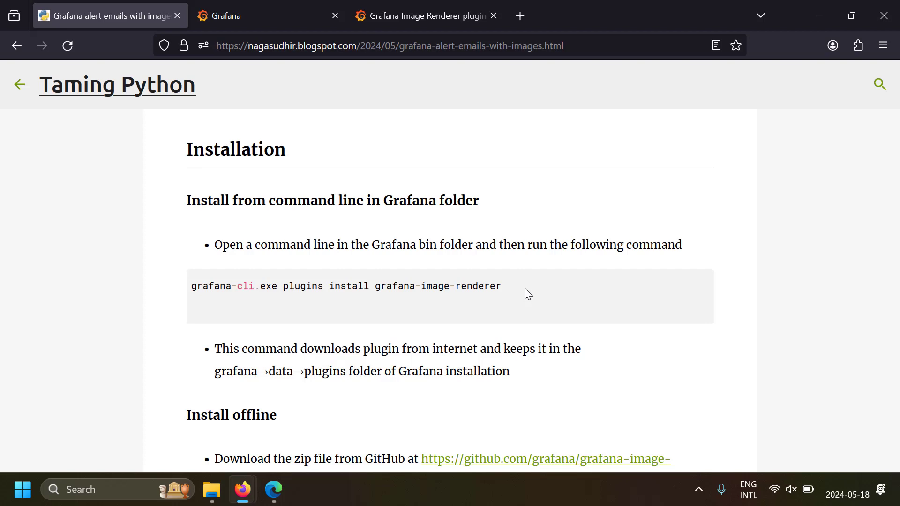
scroll(525, 289, "down", 5)
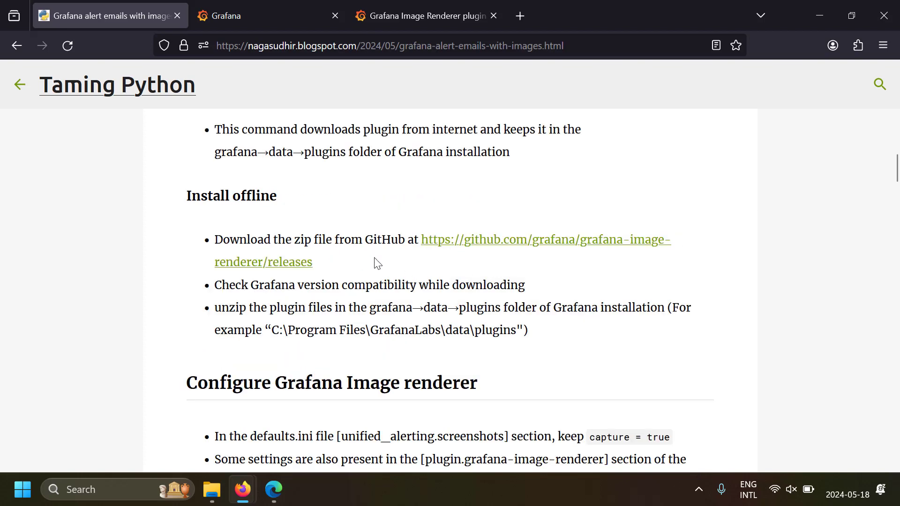
left_click(498, 246)
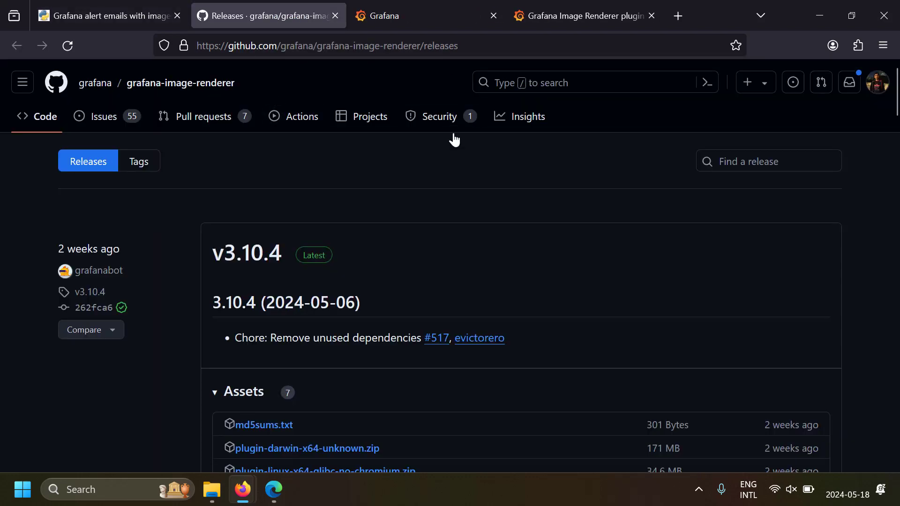
scroll(172, 355, "down", 3)
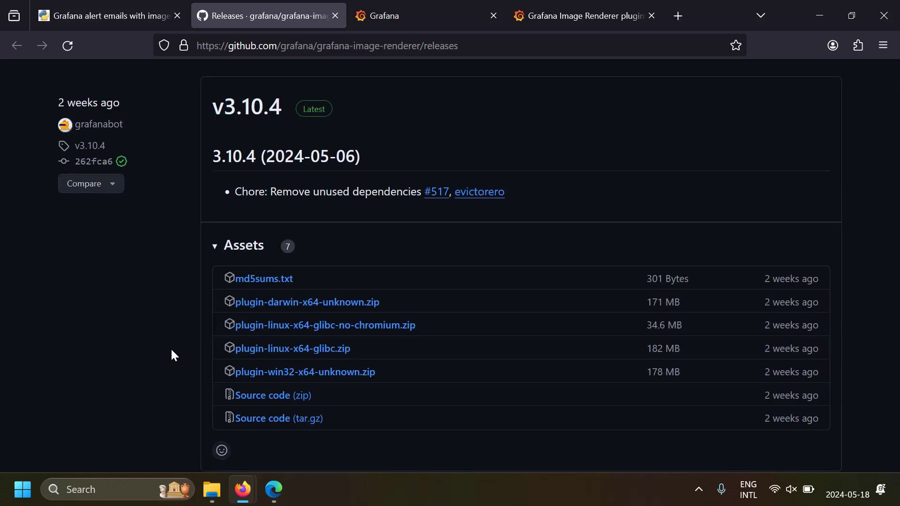
left_click(360, 378)
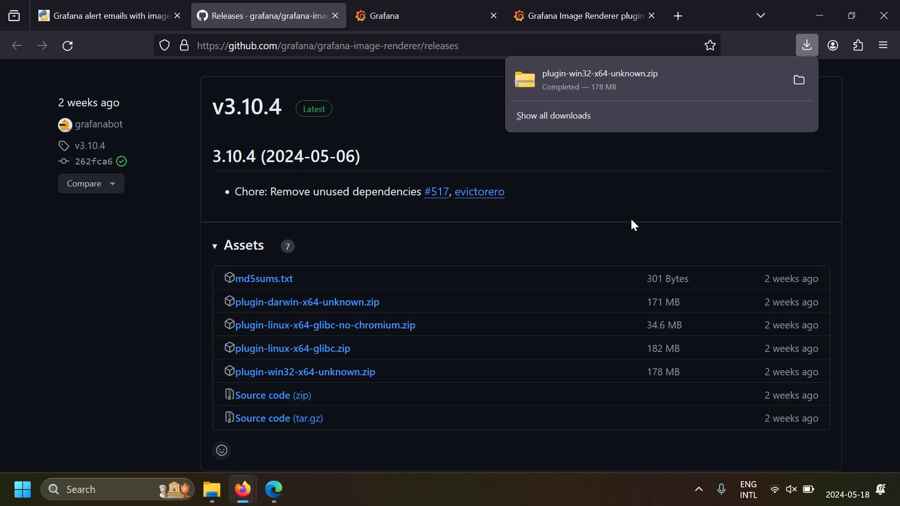
Step: Open plugin.json from the downloaded zip, check its grafanaDependency version requirement, and close the file
left_click(649, 92)
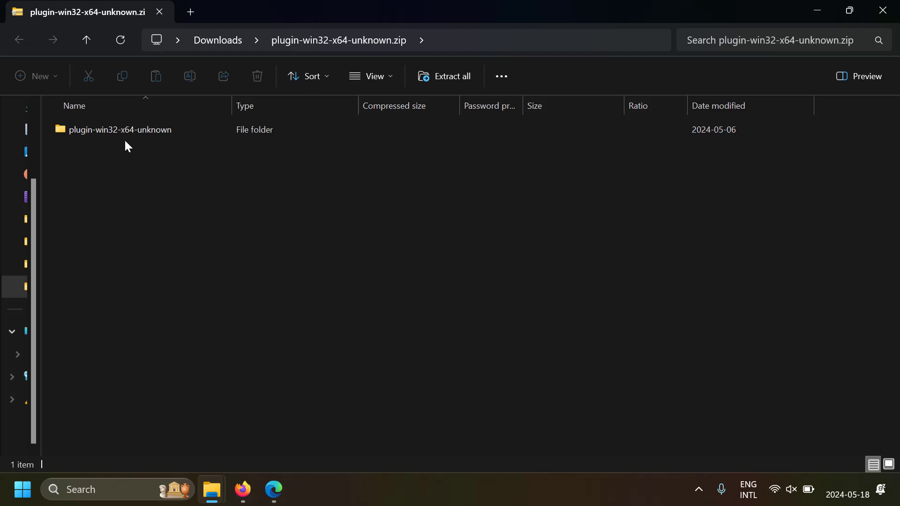
double_click(120, 130)
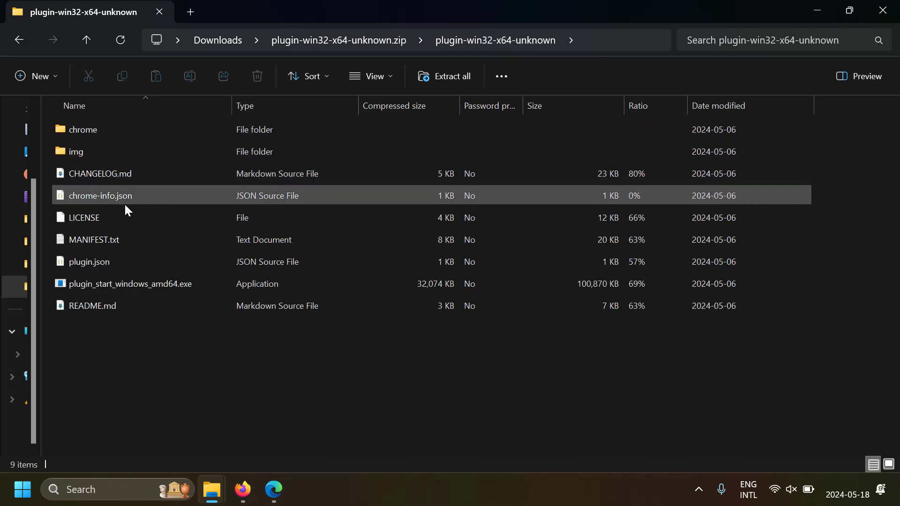
double_click(119, 262)
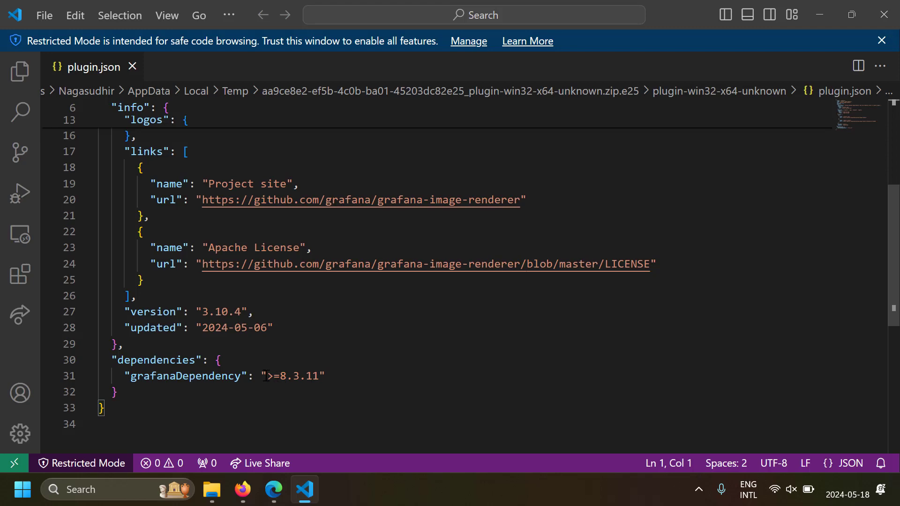
left_click_drag(266, 377, 319, 376)
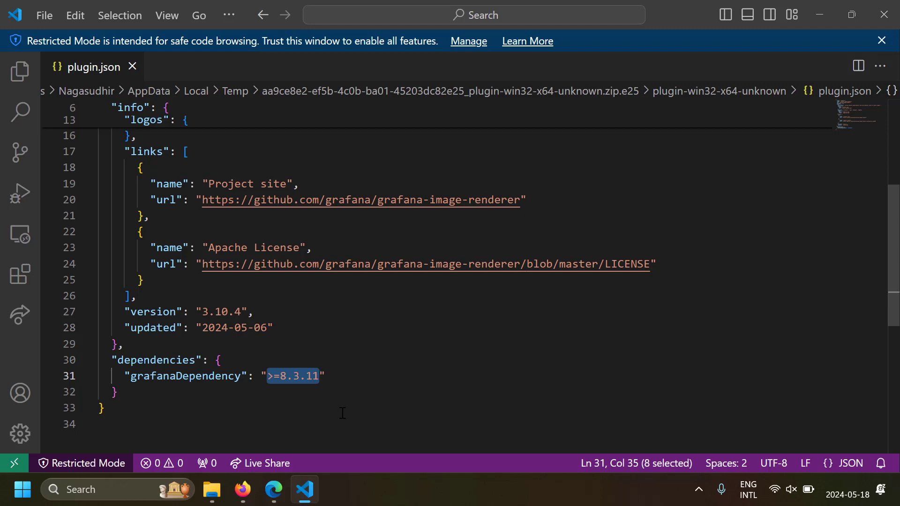
key("alt+F4")
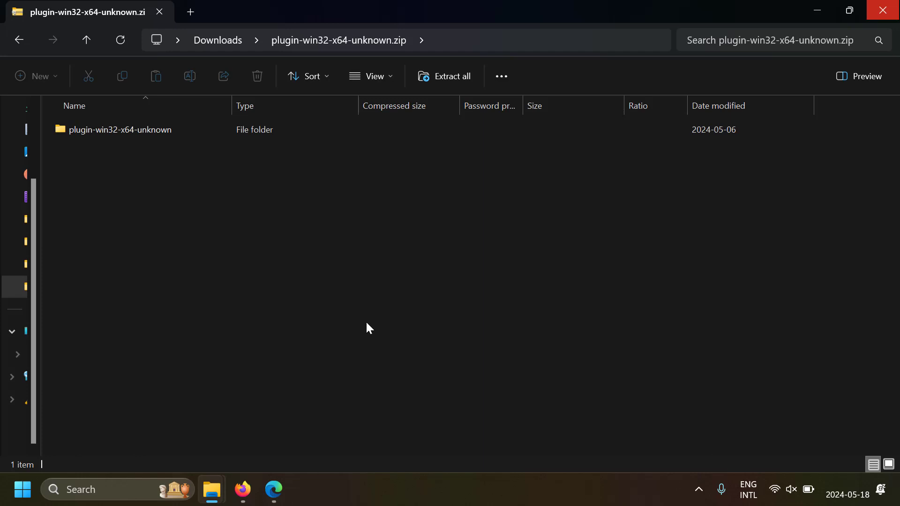
Step: Open the plugin-win32-x64-unknown folder inside the downloaded zip and select all of its files and folders
double_click(157, 126)
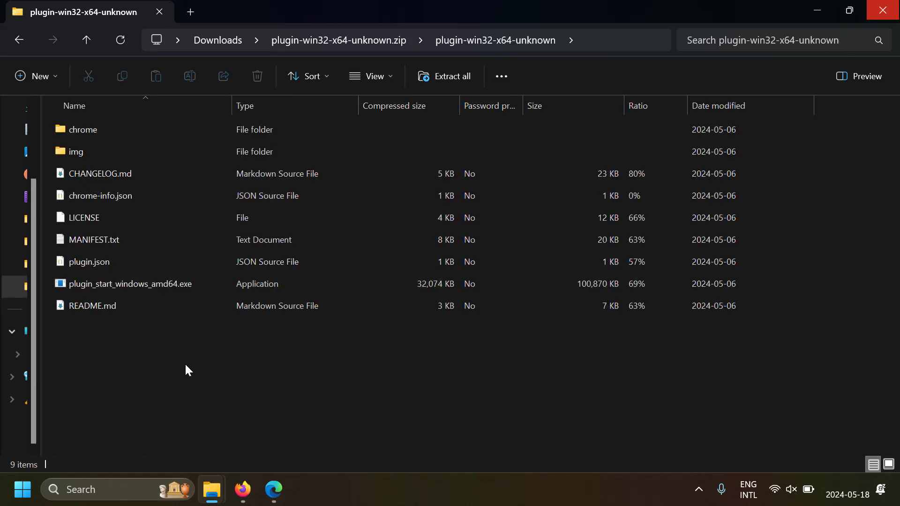
left_click_drag(185, 370, 156, 134)
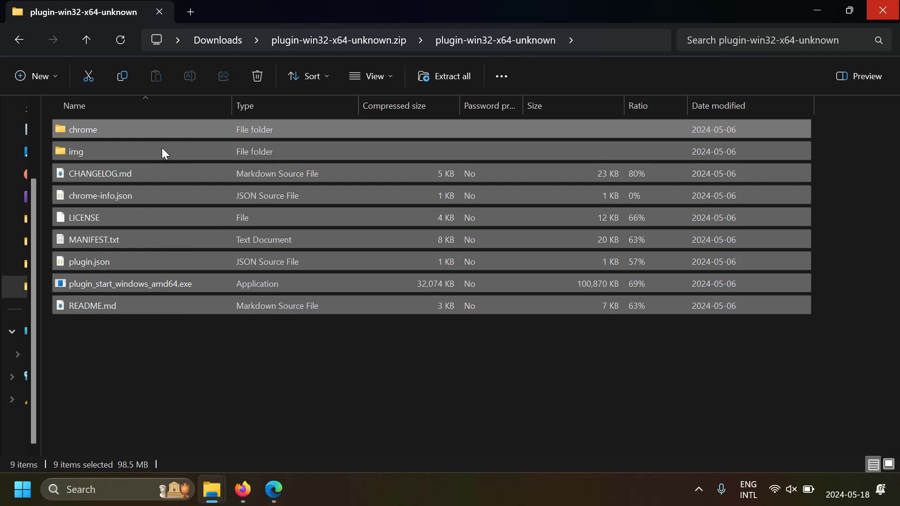
Step: In the other File Explorer window, go to GrafanaLabs\grafana\data\plugins and open the grafana-image-renderer folder
key("alt+Tab")
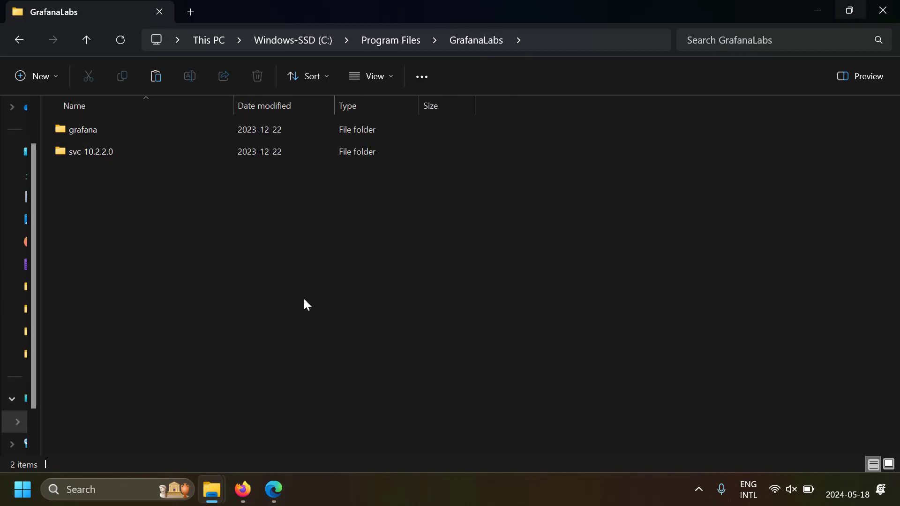
double_click(119, 133)
double_click(104, 174)
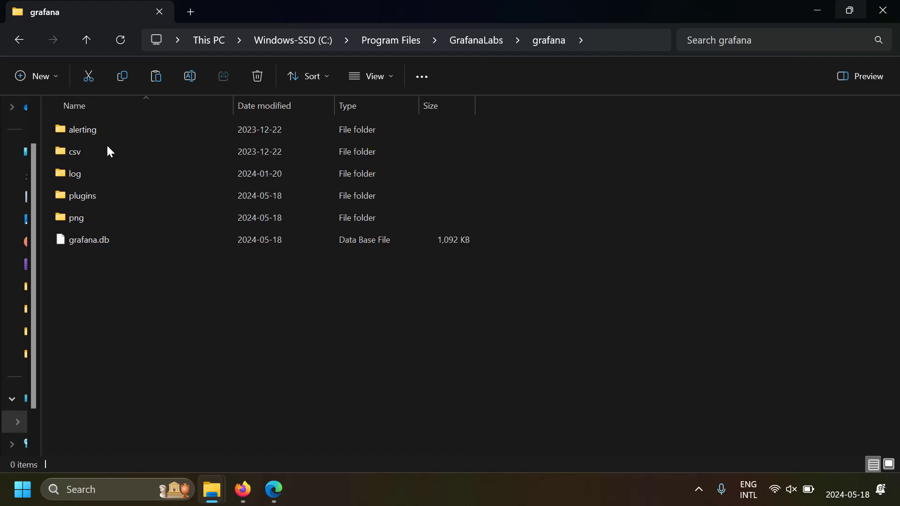
left_click(106, 194)
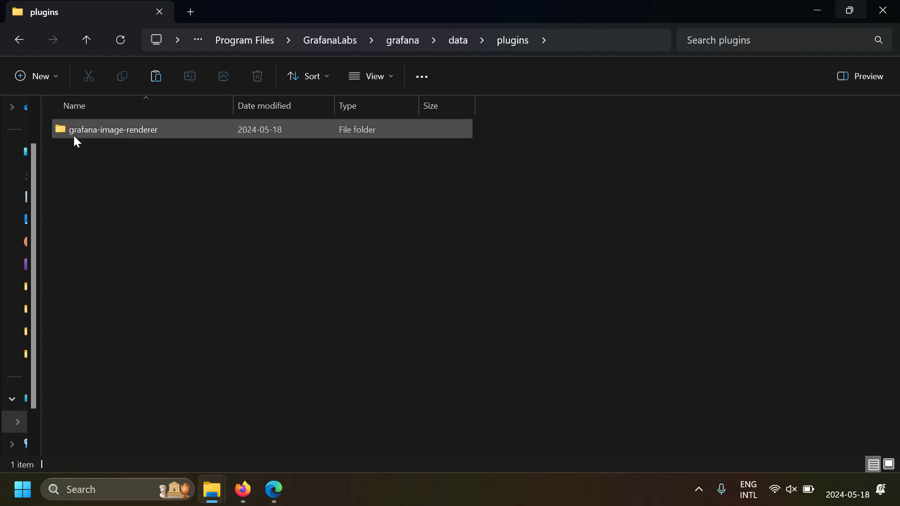
mouse_move(172, 138)
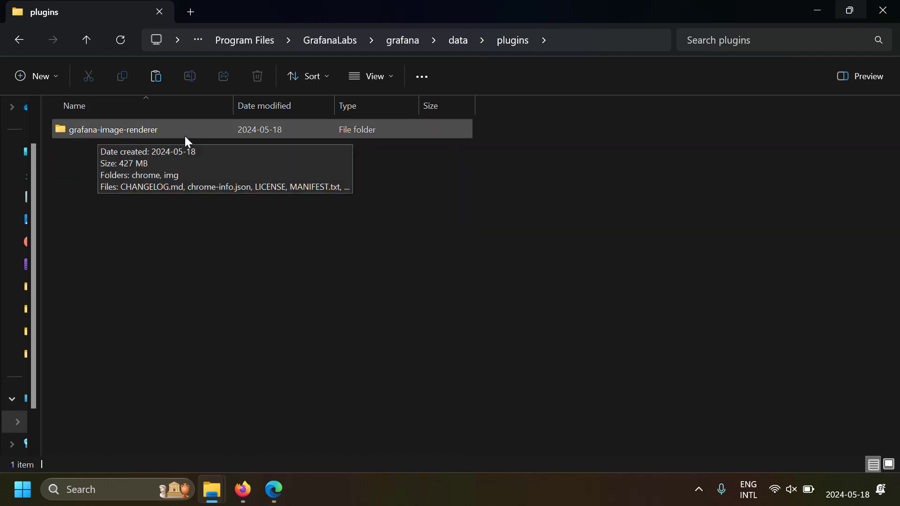
left_click(183, 137)
key("Delete")
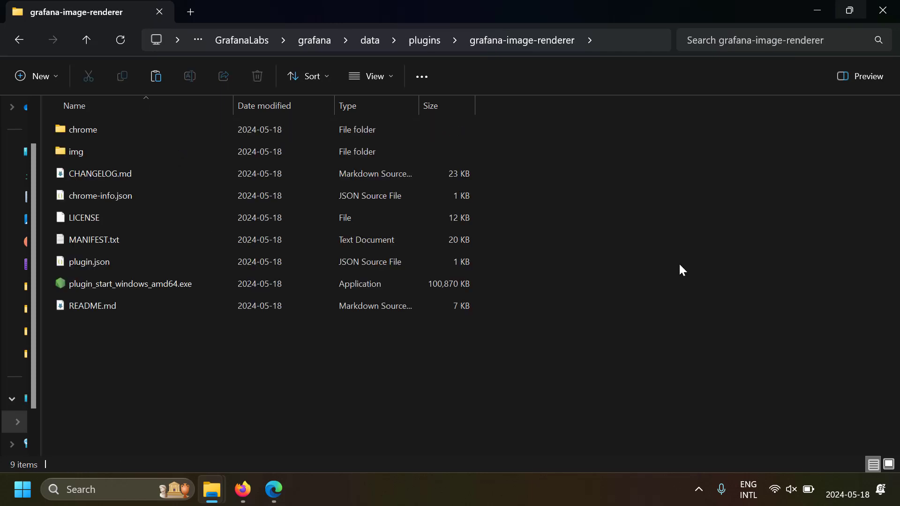
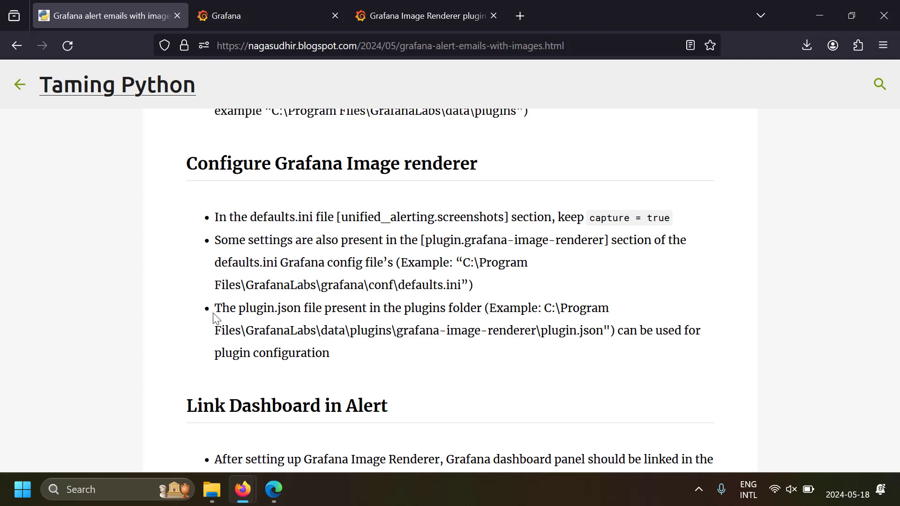
Step: Go to the GrafanaLabs\grafana\conf folder in File Explorer and open defaults.ini in Visual Studio Code
key("alt+Tab")
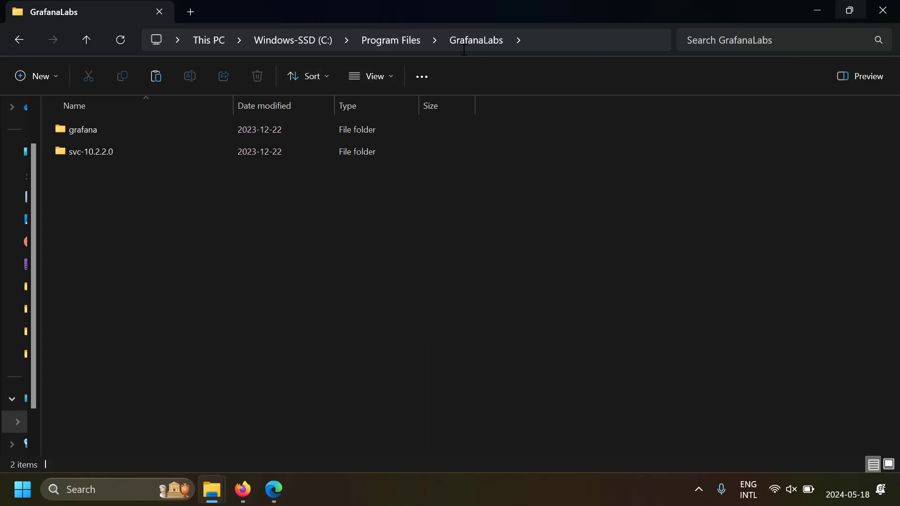
double_click(116, 132)
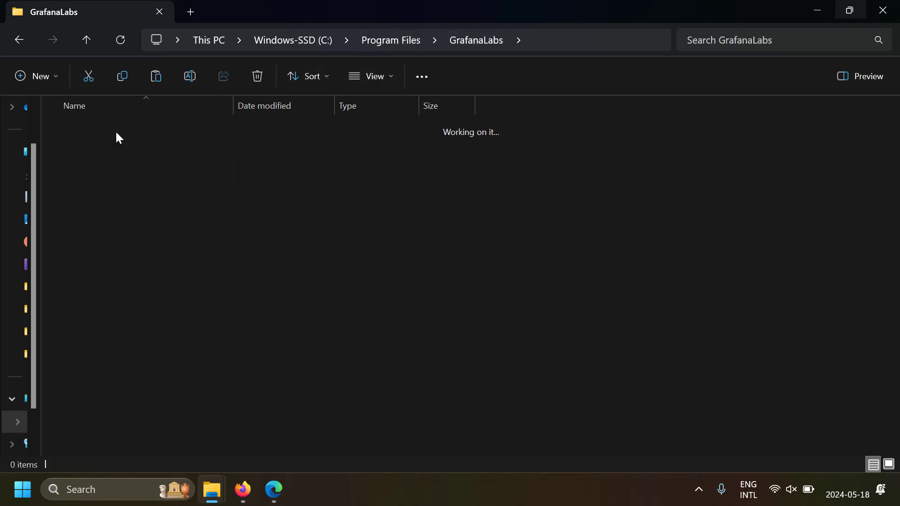
double_click(115, 150)
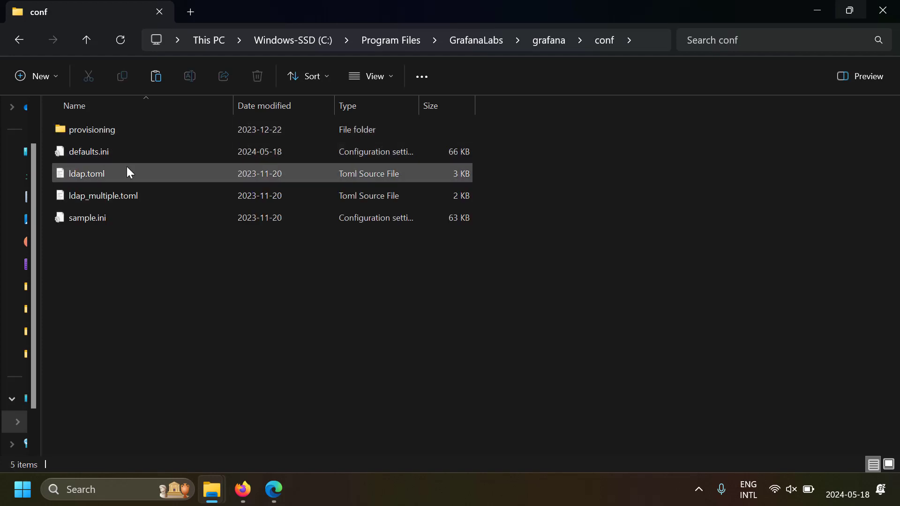
left_click(133, 160)
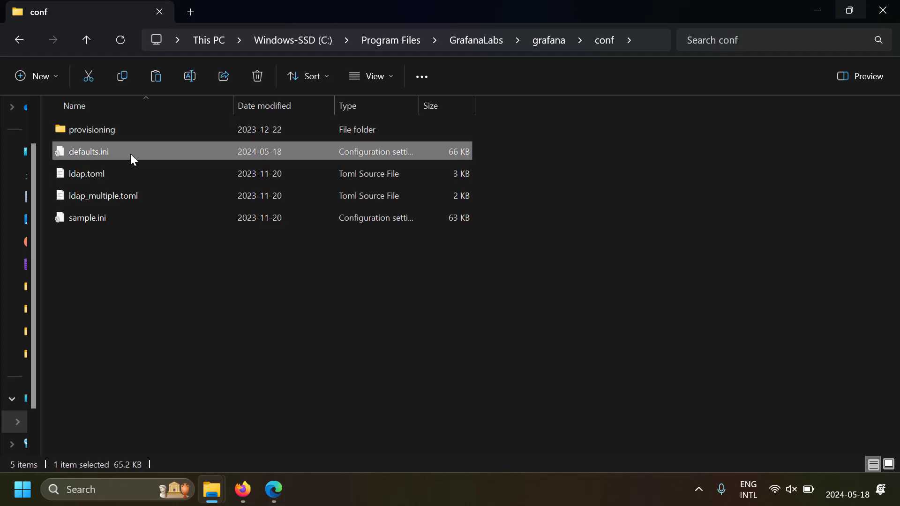
right_click(130, 155)
mouse_move(322, 221)
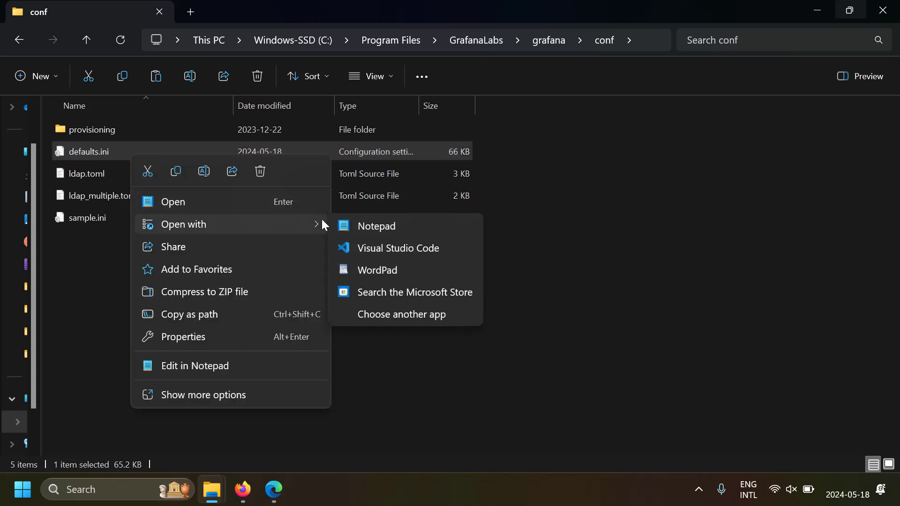
left_click(355, 243)
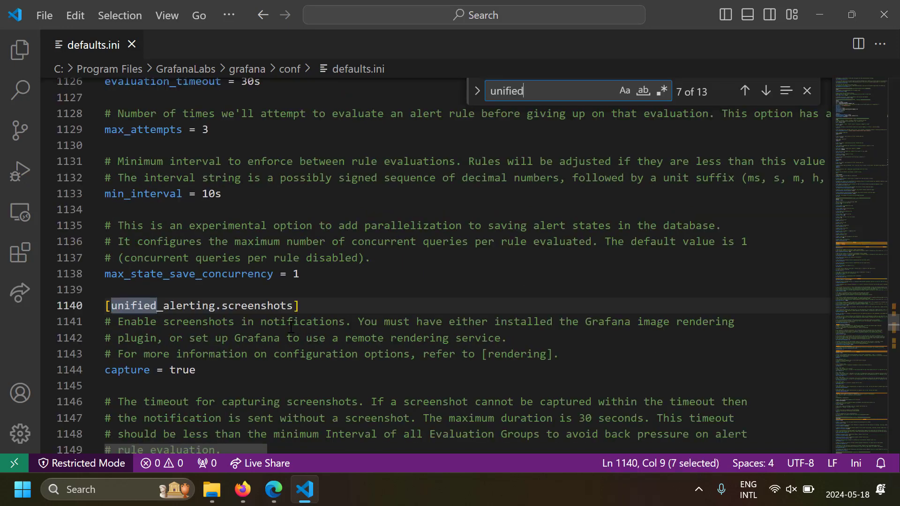
Step: Search defaults.ini for "unified", locate the [unified_alerting.screenshots] section and set capture to true
key("End")
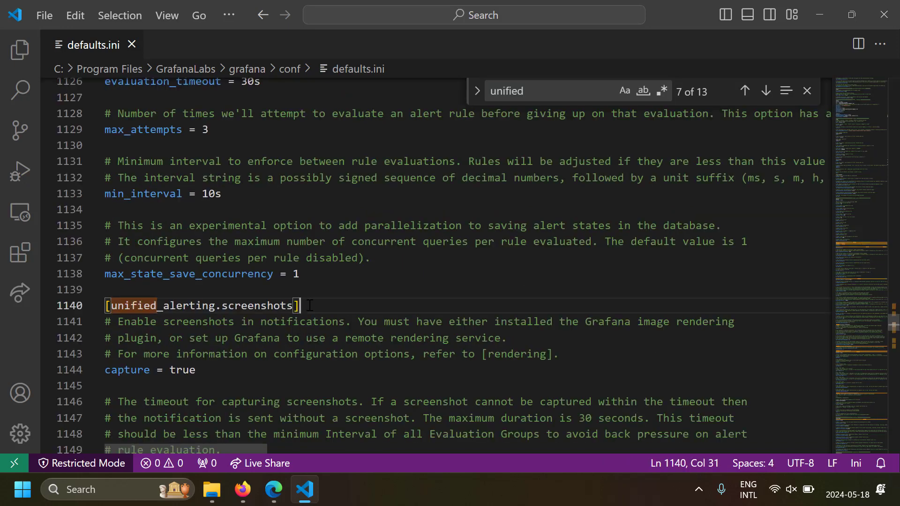
key("Escape")
left_click_drag(144, 306, 267, 307)
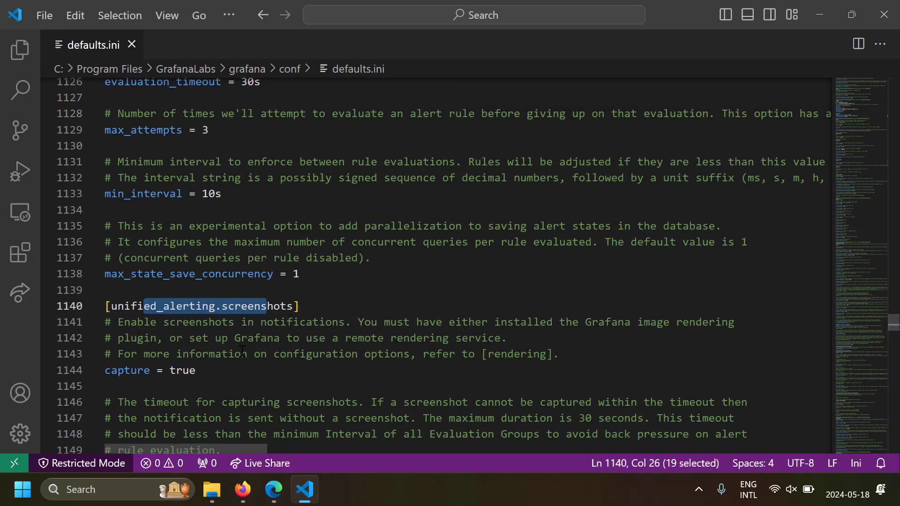
left_click(230, 372)
left_click_drag(124, 370, 200, 373)
left_click(172, 383)
double_click(172, 371)
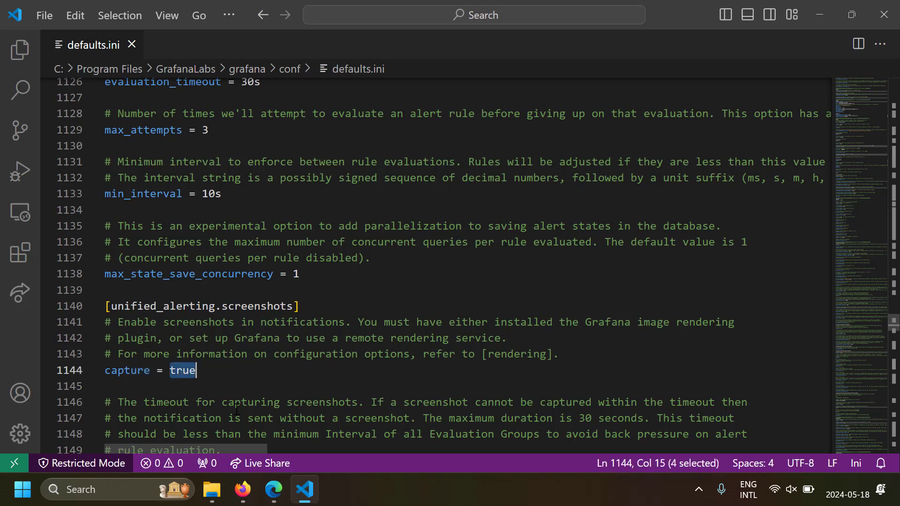
key("BackSpace")
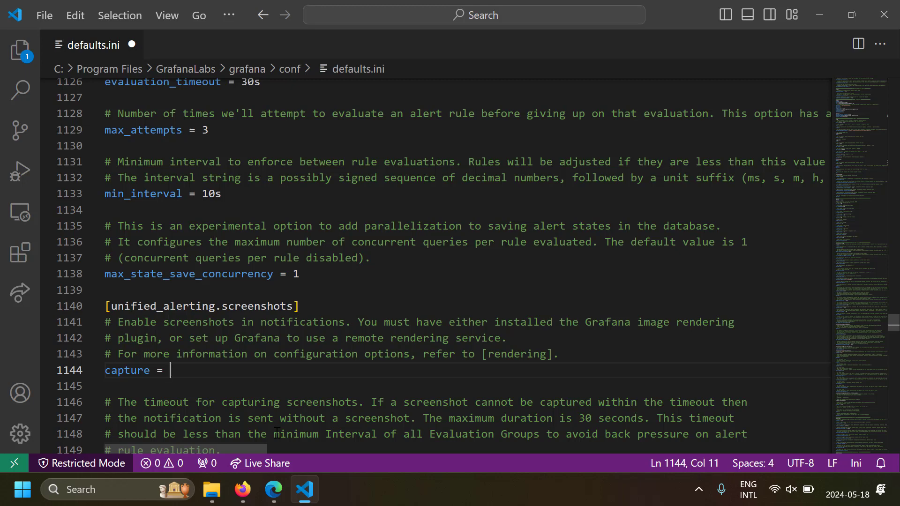
type("true")
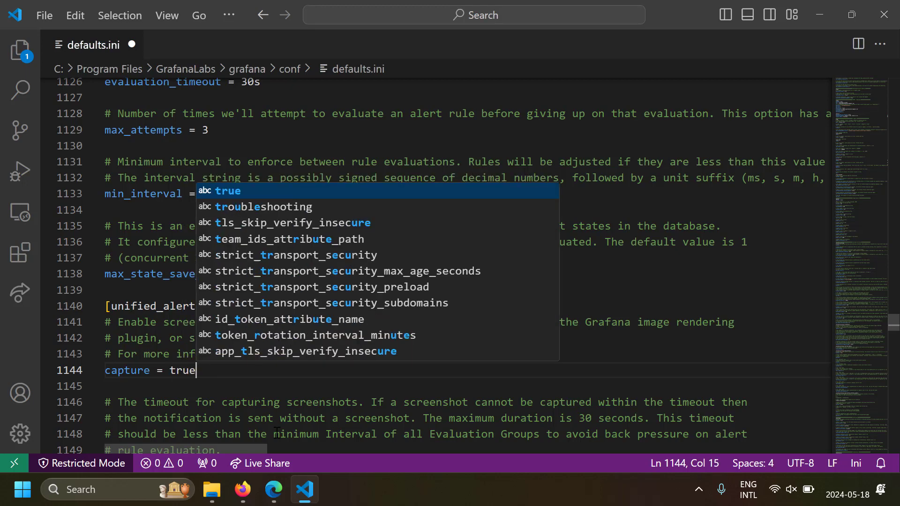
key("Escape")
Step: Save defaults.ini with administrator rights
key("ctrl+s")
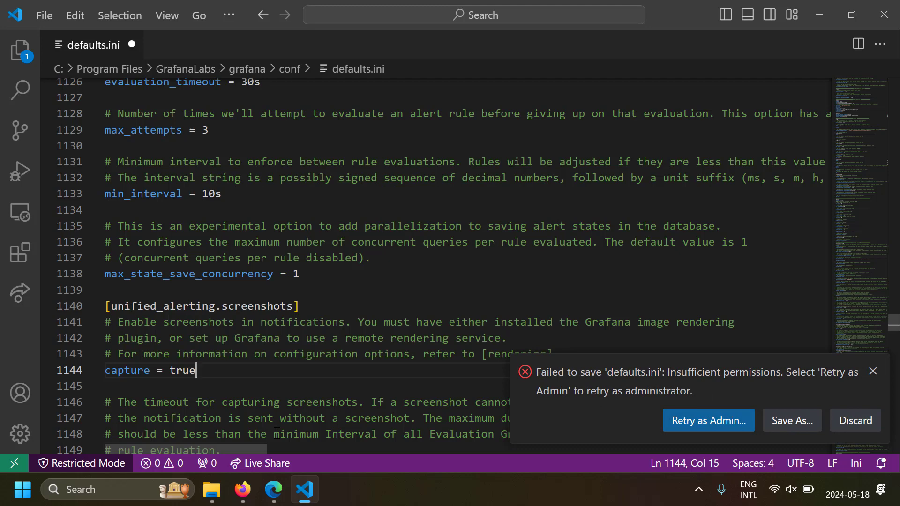
left_click(709, 421)
left_click(404, 354)
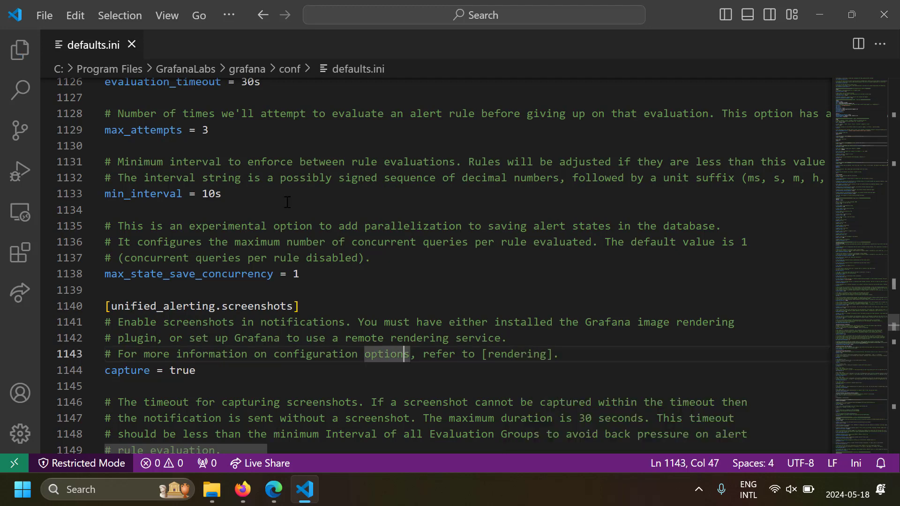
Step: Go to the [plugin.grafana-image-renderer] section of defaults.ini and look through its rendering settings
key("alt+Left")
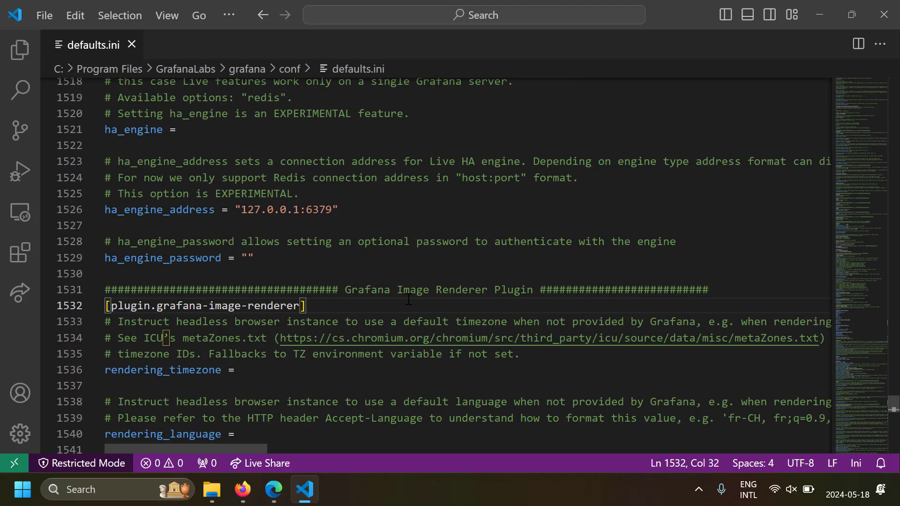
scroll(409, 300, "down", 1)
left_click(111, 270)
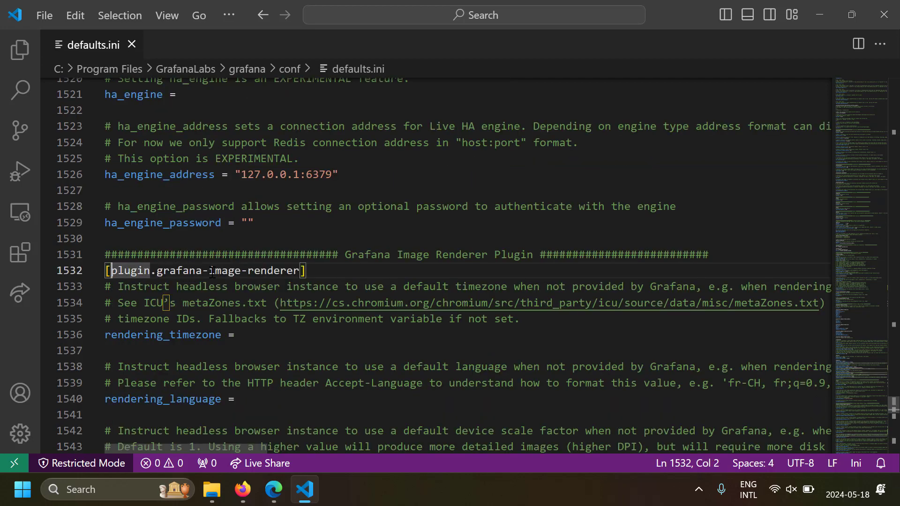
left_click_drag(283, 271, 105, 270)
scroll(208, 329, "down", 4)
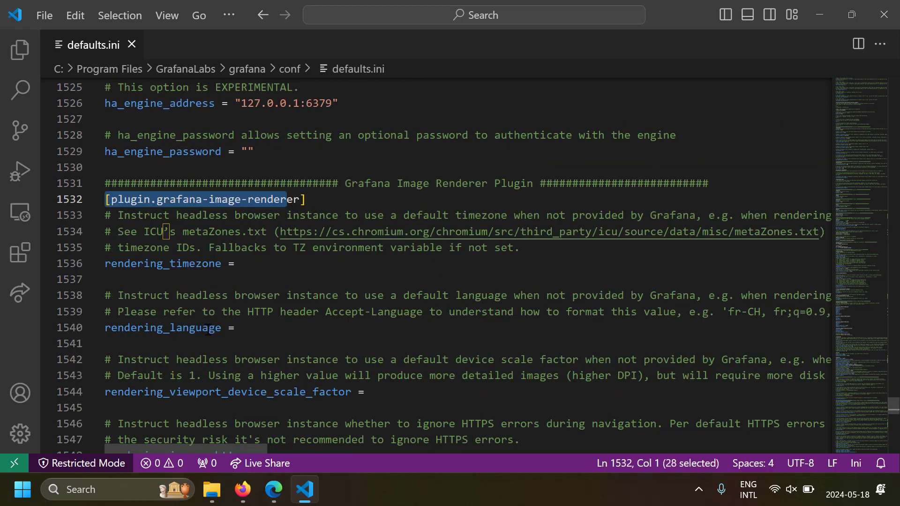
scroll(208, 329, "down", 2)
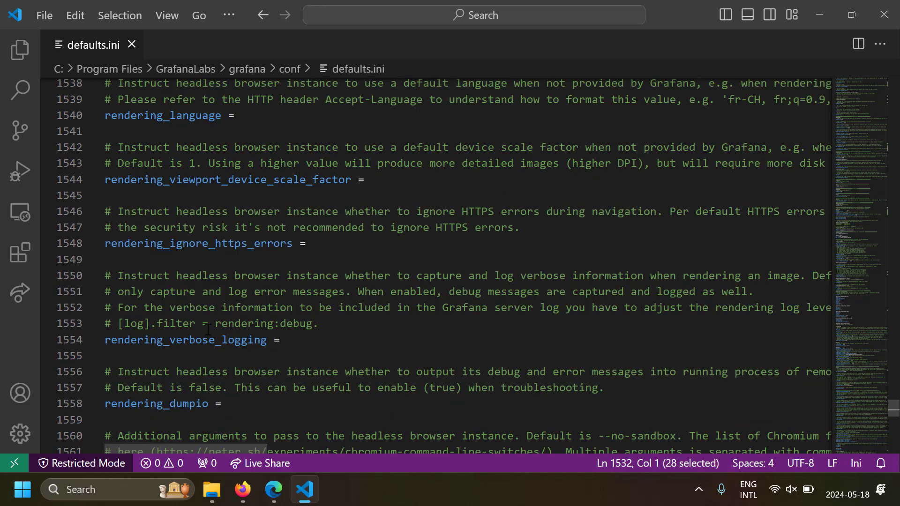
Step: Switch to Firefox and read the blog guide's Link Dashboard in Alert section
key("alt+Tab")
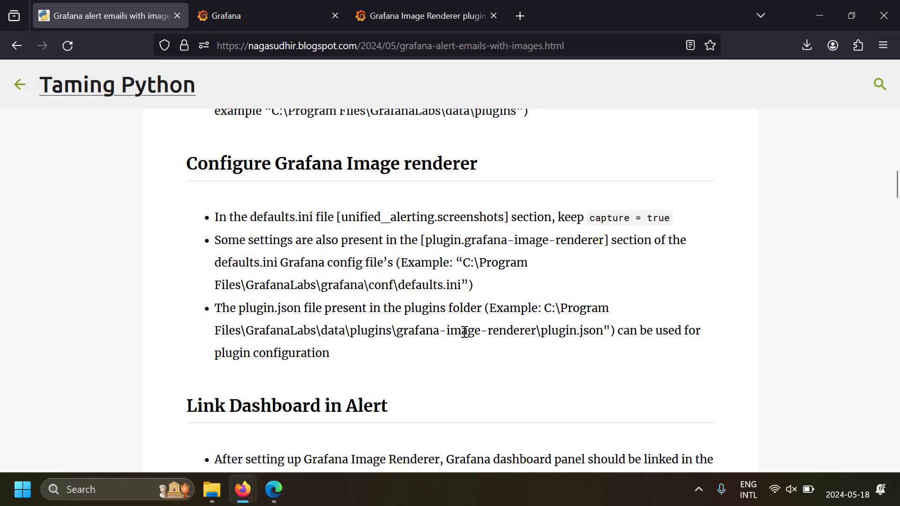
scroll(464, 332, "down", 4)
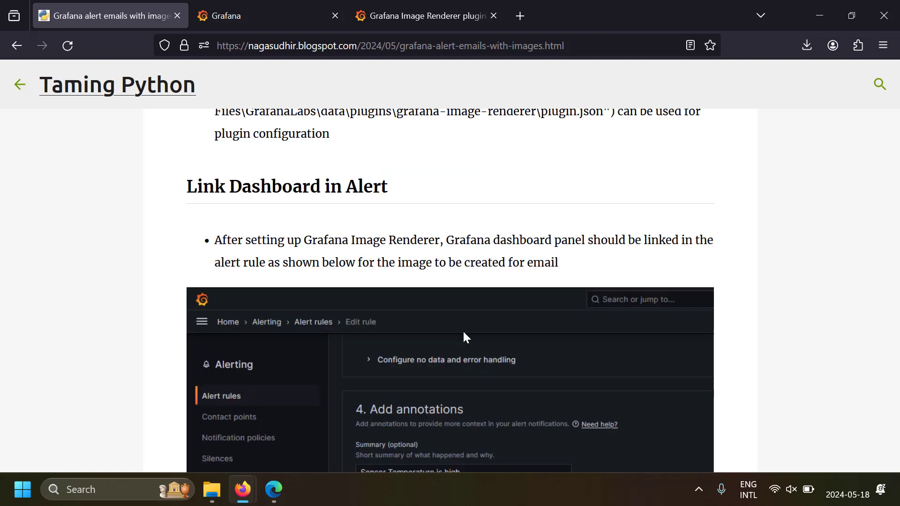
Step: In Grafana, open the Temperature Humidity Monitoring dashboard and inspect the Sensor1 Temperature Monitoring panel
key("ctrl+Tab")
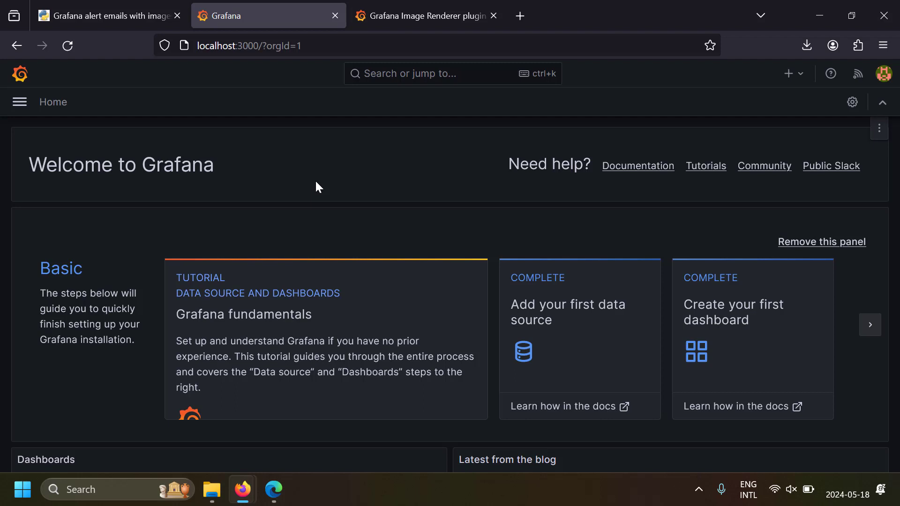
left_click(19, 102)
left_click(95, 206)
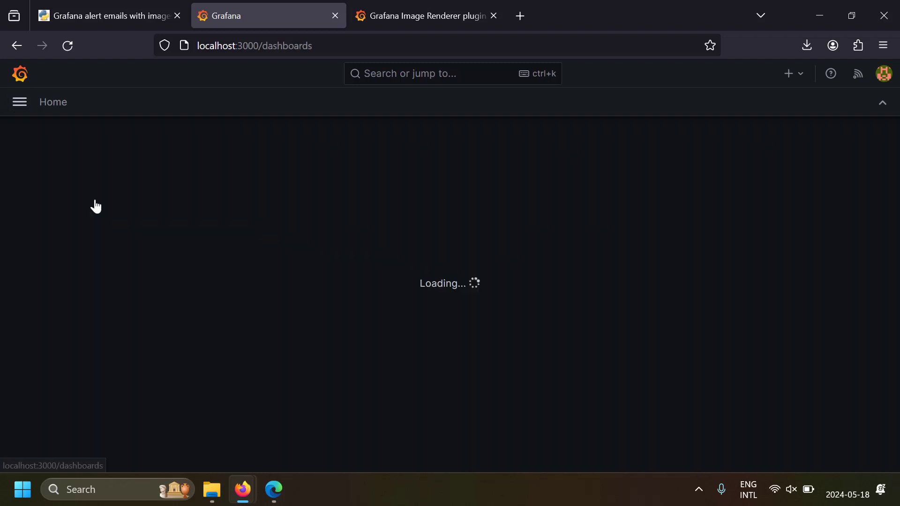
left_click(353, 336)
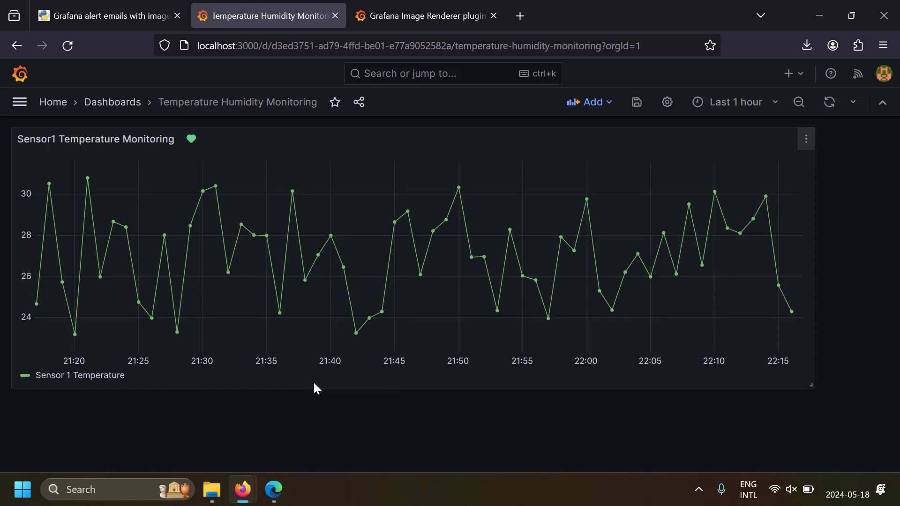
mouse_move(192, 145)
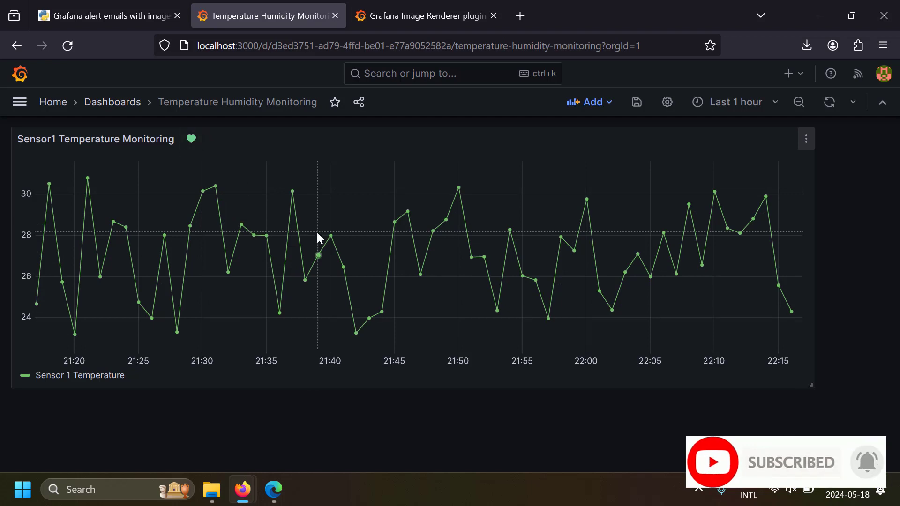
mouse_move(366, 320)
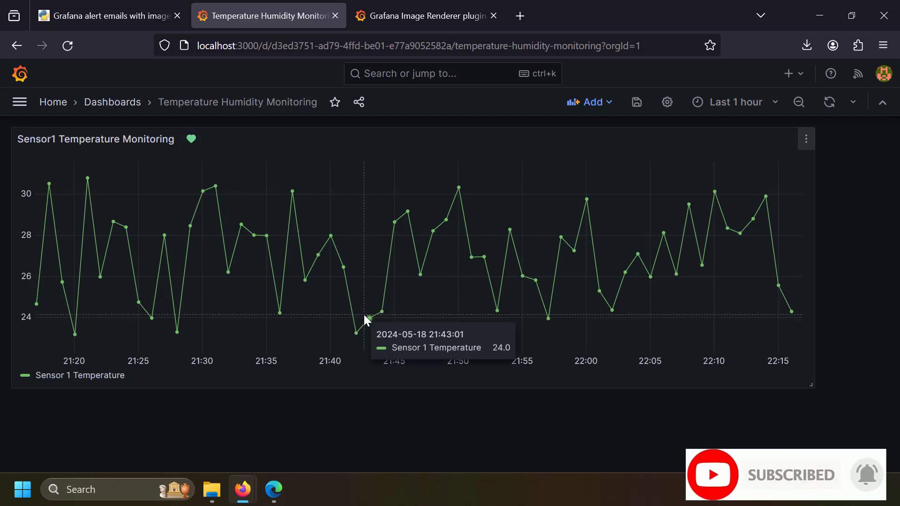
Step: Open the Sensor 1 Temperature alert rule in Sensor Alerts Folder for editing
left_click(19, 102)
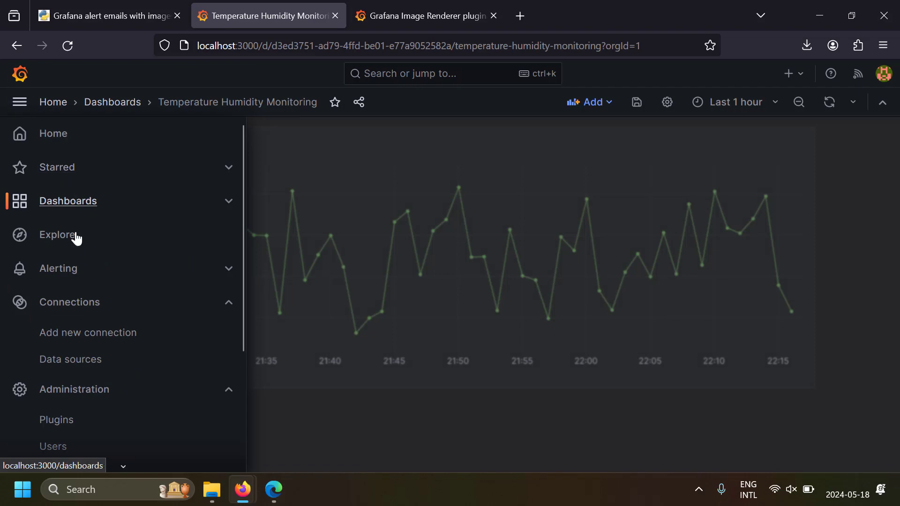
left_click(74, 268)
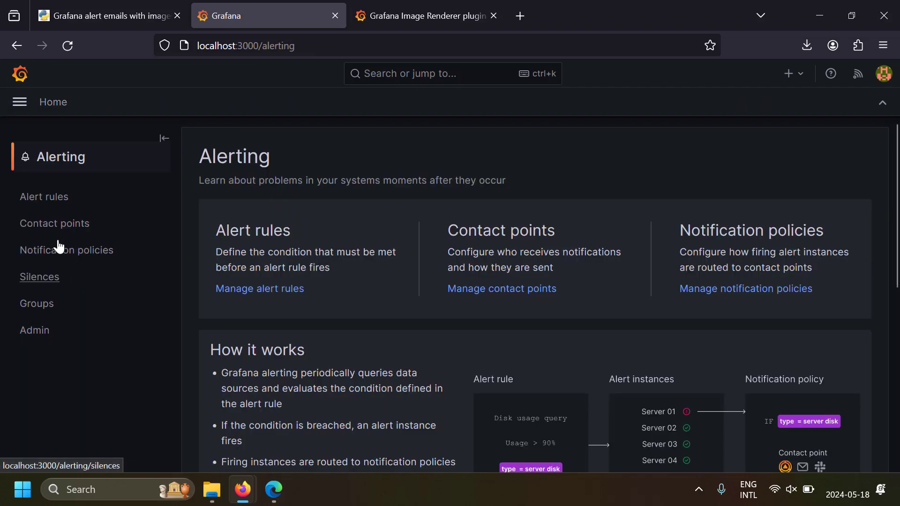
left_click(63, 199)
scroll(208, 372, "down", 2)
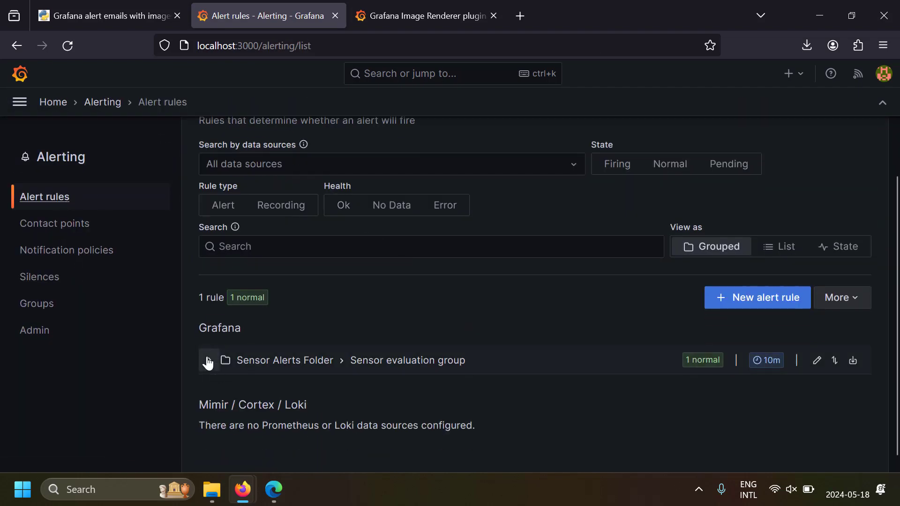
left_click(208, 361)
scroll(237, 374, "down", 4)
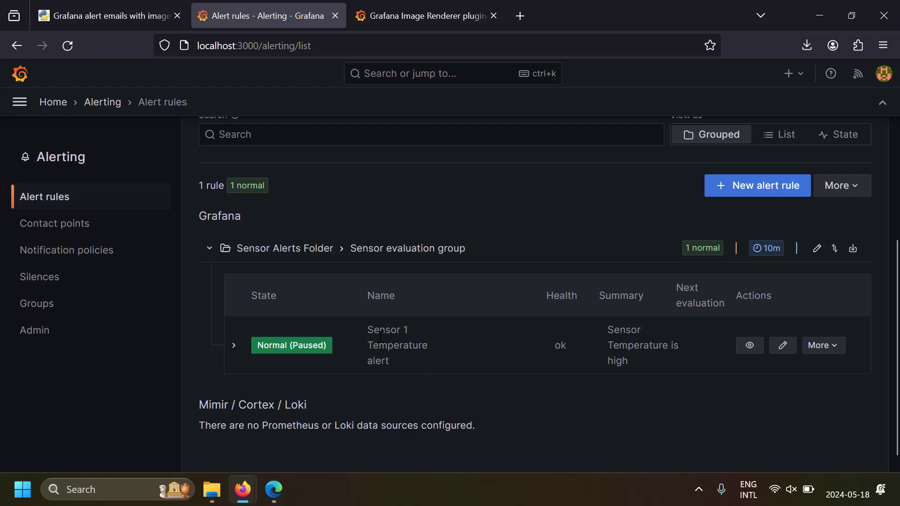
left_click(780, 348)
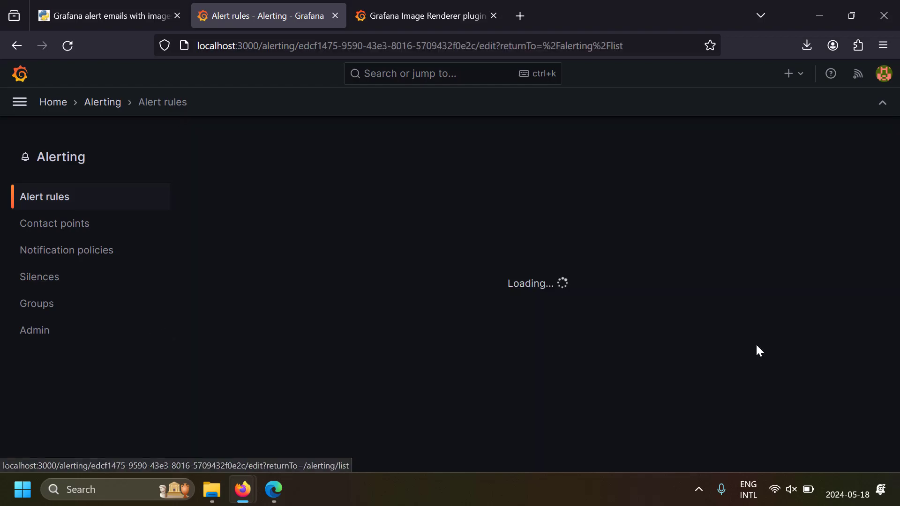
Step: Remove the linked dashboard and panel from the alert rule's annotations
scroll(250, 265, "down", 3)
scroll(250, 265, "down", 18)
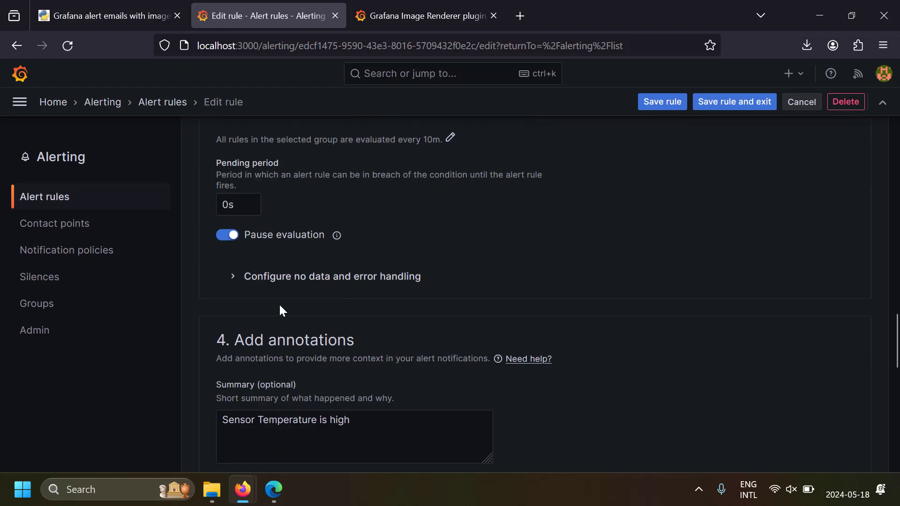
scroll(280, 312, "down", 6)
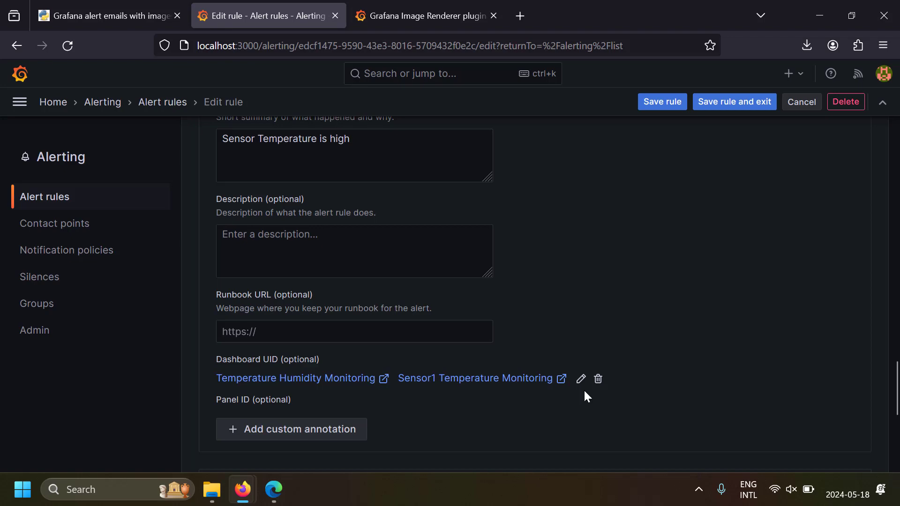
left_click(599, 381)
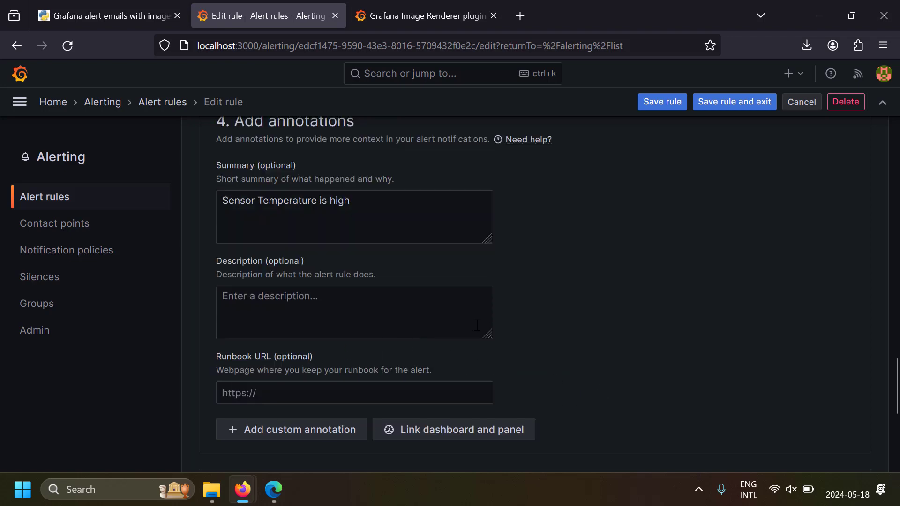
Step: Link the Temperature Humidity Monitoring dashboard's Sensor1 Temperature Monitoring panel to the rule, then save the rule and exit
scroll(294, 302, "up", 4)
scroll(294, 302, "down", 7)
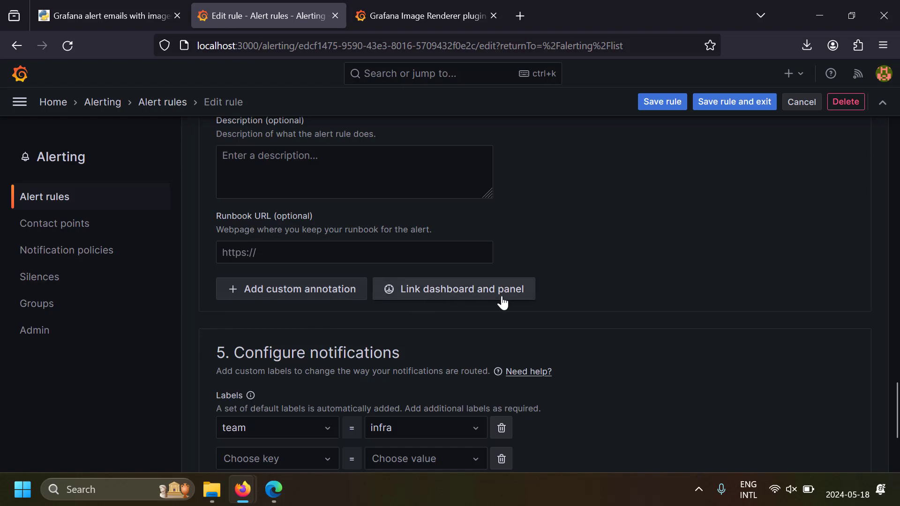
left_click(449, 298)
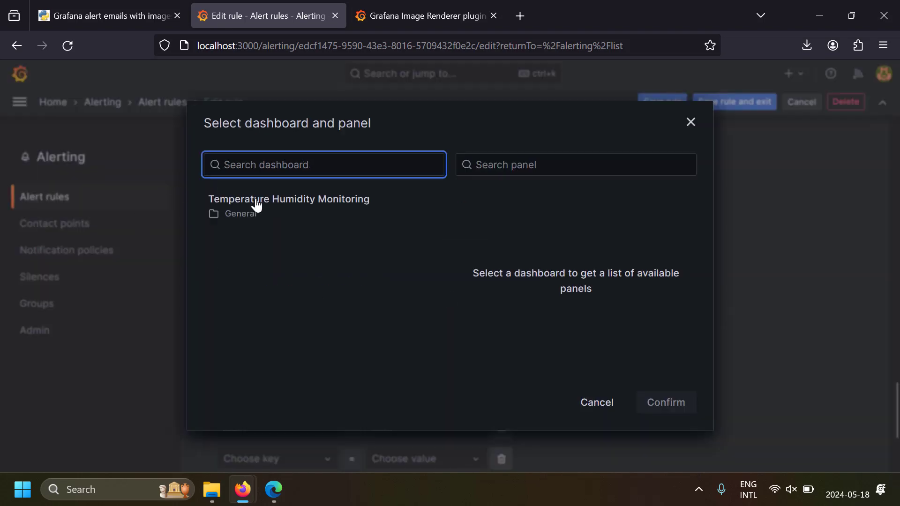
left_click(308, 206)
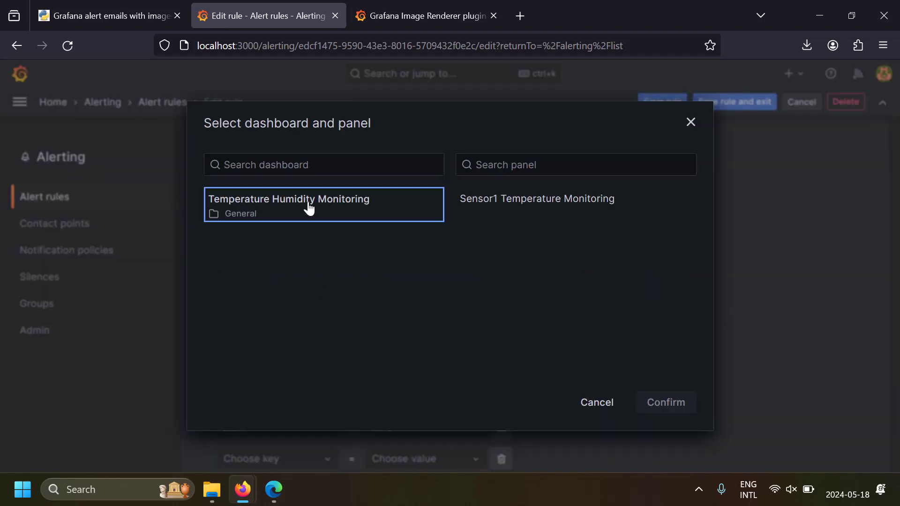
left_click(548, 210)
left_click(665, 402)
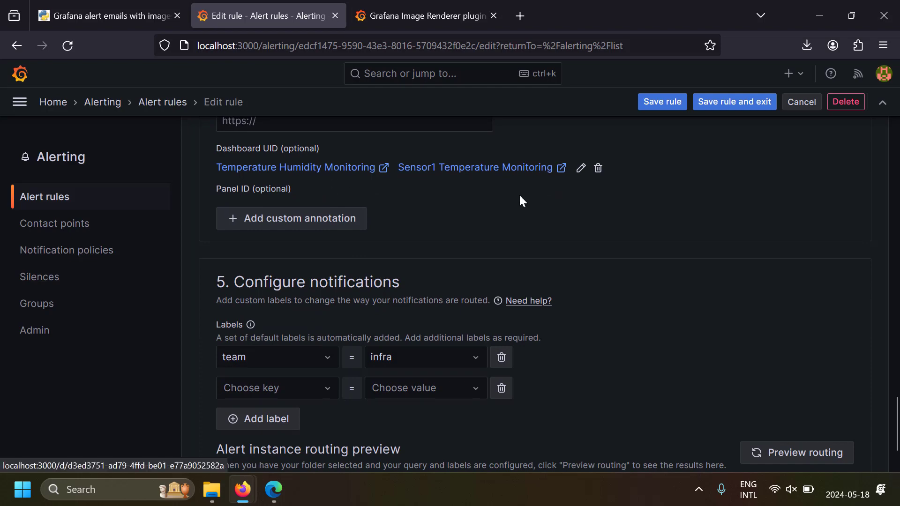
left_click(740, 103)
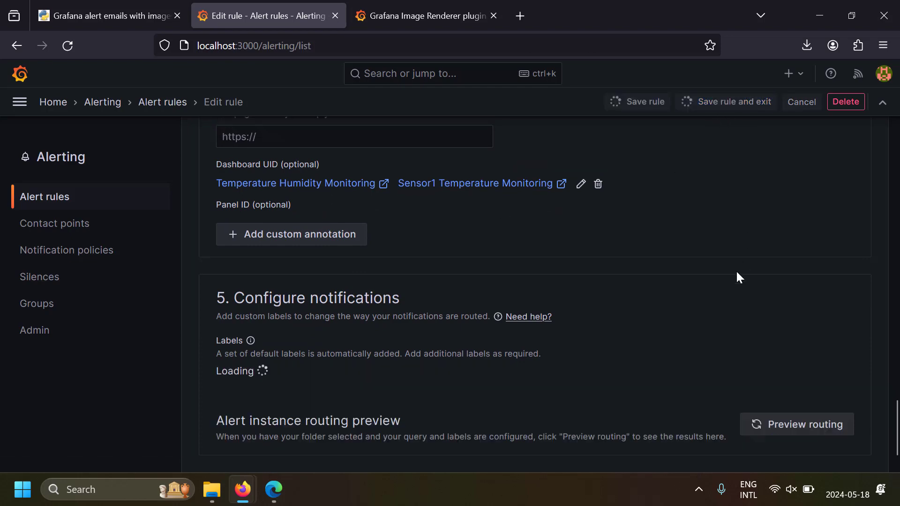
Step: Expand the Sensor evaluation group in the alert rules list and check the state of its rule
scroll(564, 316, "down", 1)
left_click(209, 360)
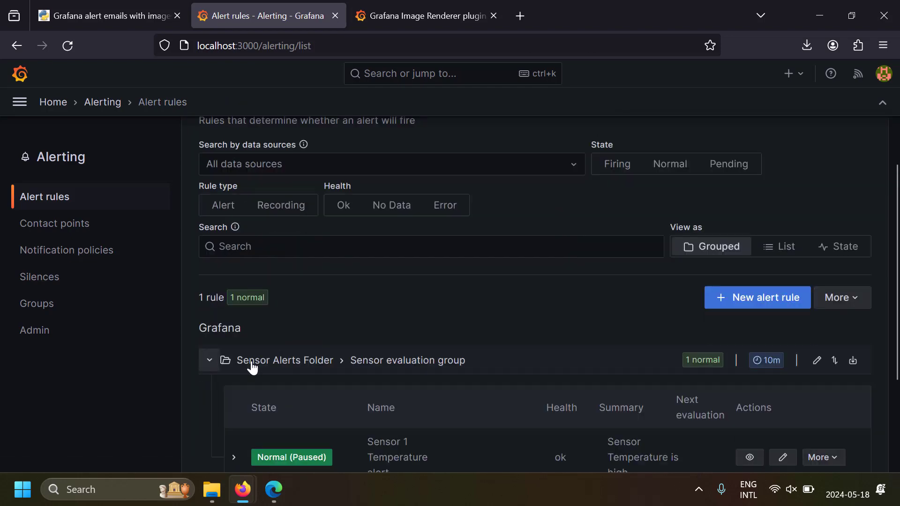
scroll(402, 392, "down", 3)
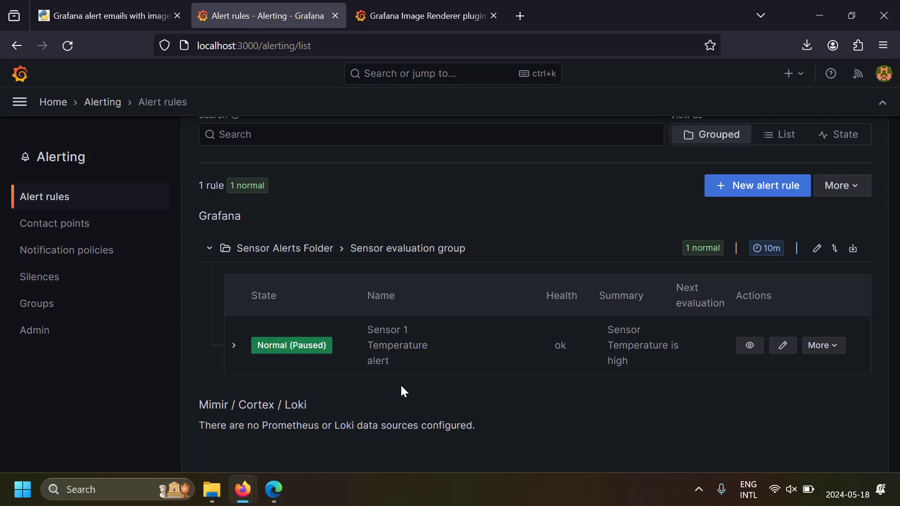
Step: Open the Infra Team Email contact point for editing and send a predefined test notification from it
left_click(73, 231)
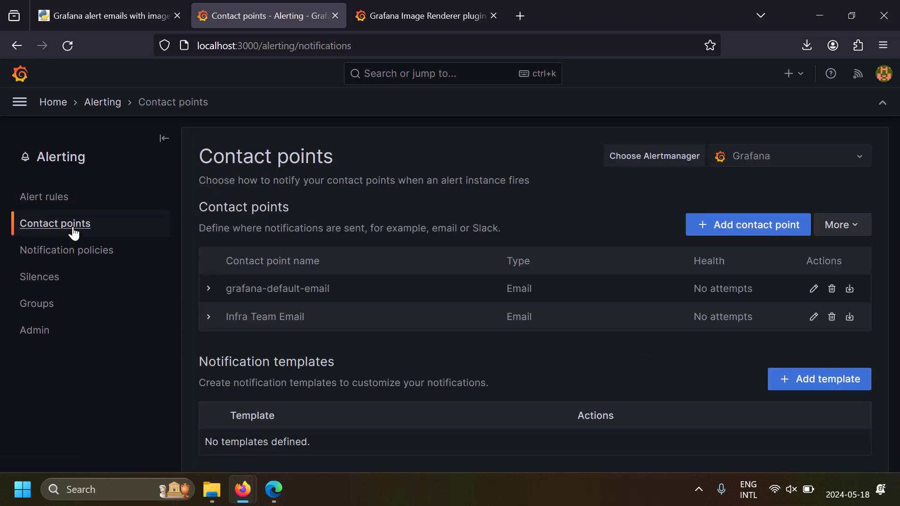
left_click(208, 317)
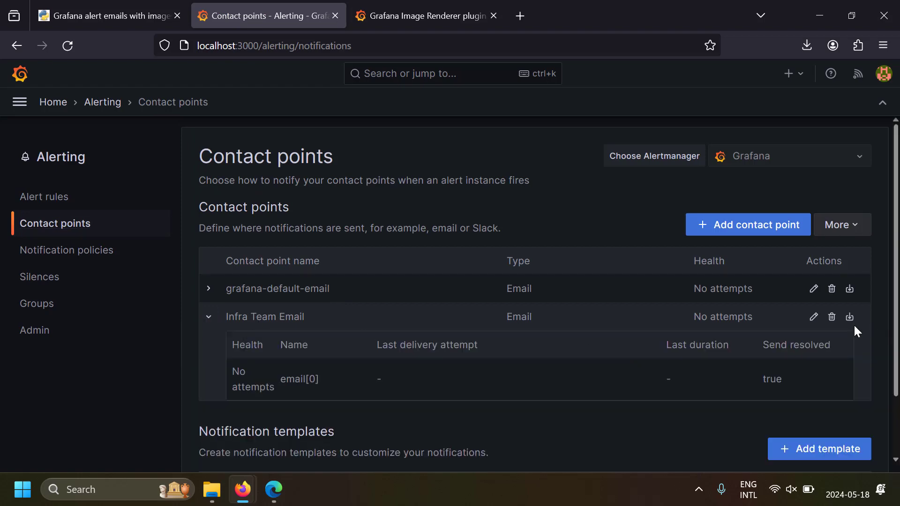
left_click(814, 316)
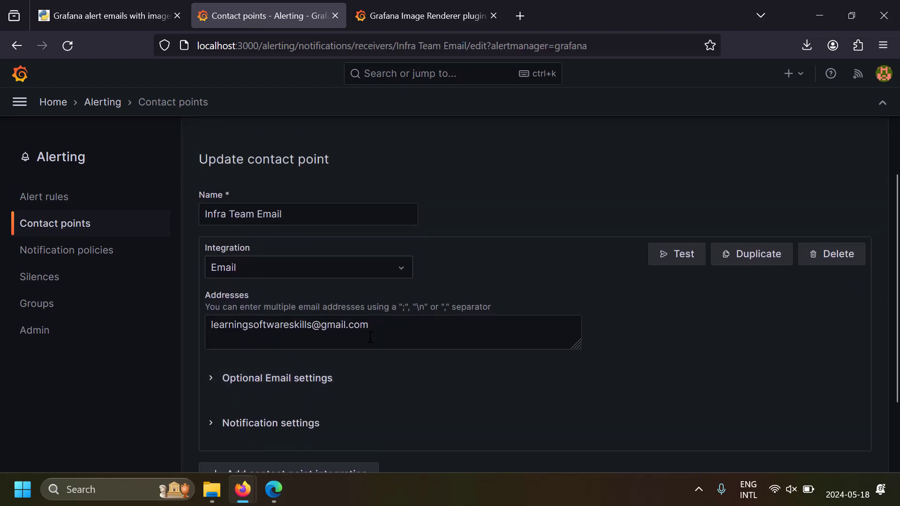
scroll(202, 321, "down", 2)
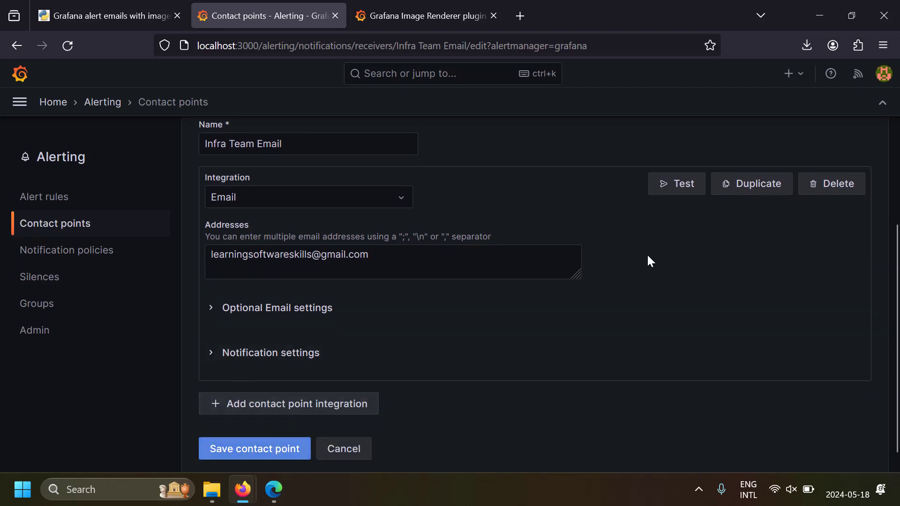
left_click(685, 189)
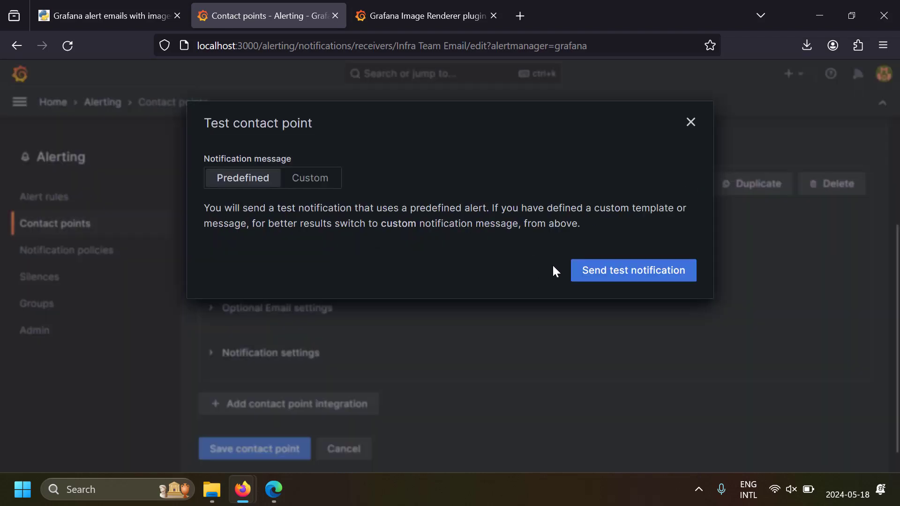
left_click(606, 272)
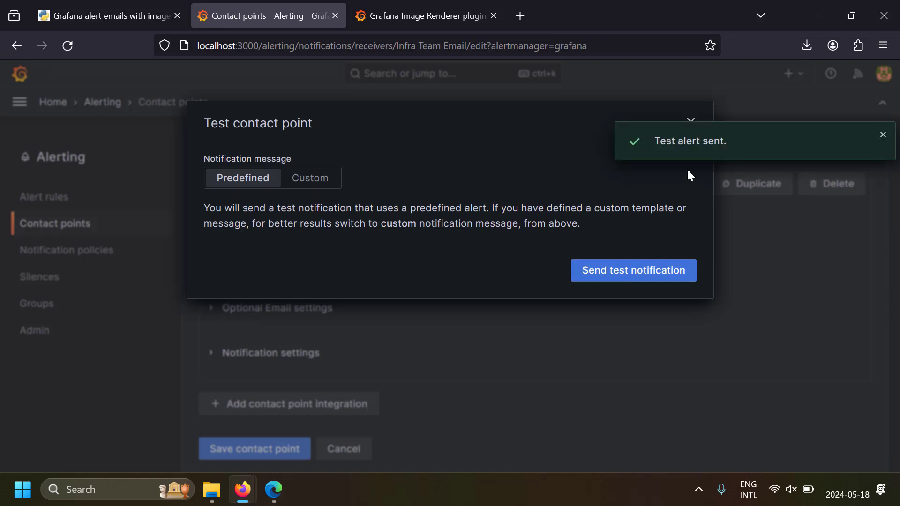
Step: Switch to Gmail in Edge and read the new TestAlert Grafana email
key("alt+Tab")
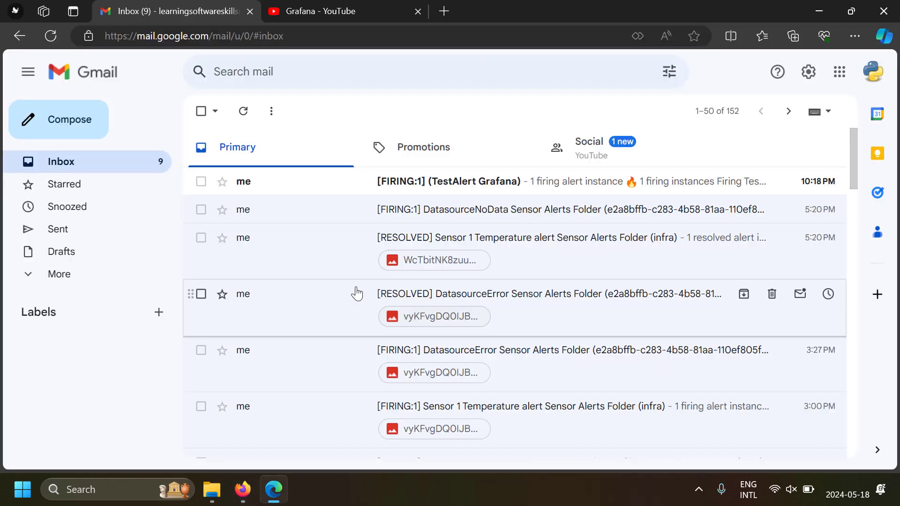
left_click(487, 188)
scroll(512, 267, "down", 4)
scroll(515, 270, "up", 4)
Step: Switch back to Grafana in Firefox, open the Sensor 1 Temperature alert rule for editing and preview its alert condition
key("alt+Tab")
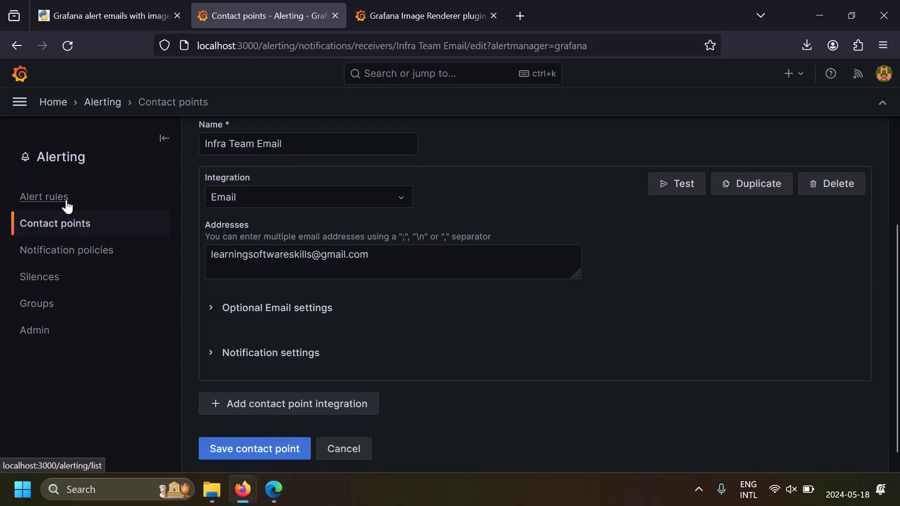
left_click(67, 205)
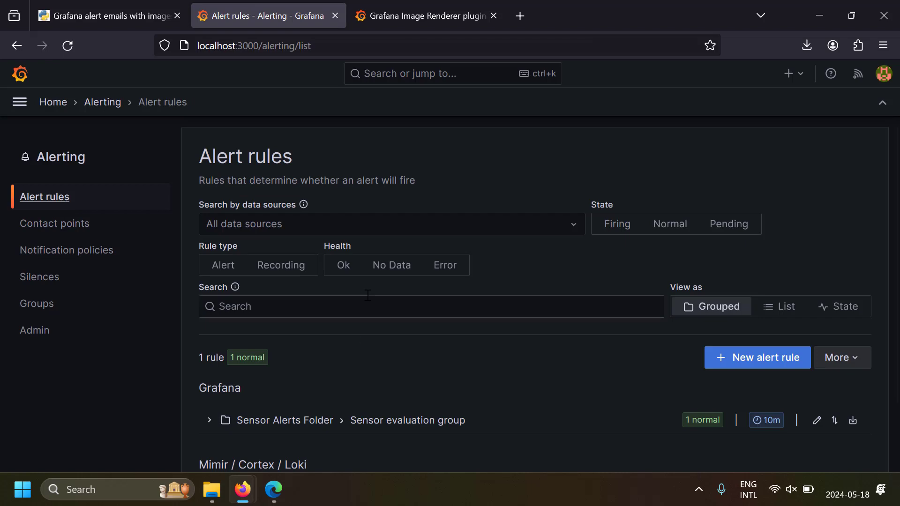
scroll(312, 317, "down", 2)
left_click(210, 360)
scroll(701, 377, "down", 3)
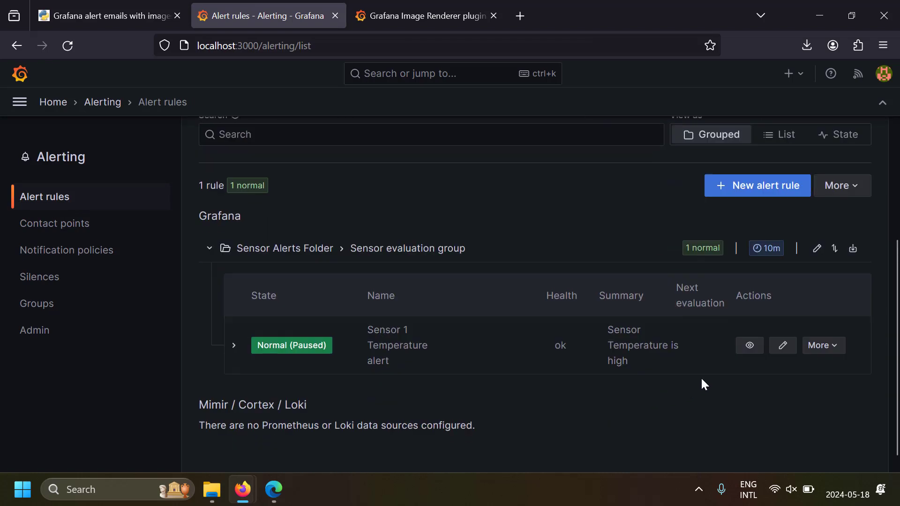
left_click(781, 352)
left_click(378, 327)
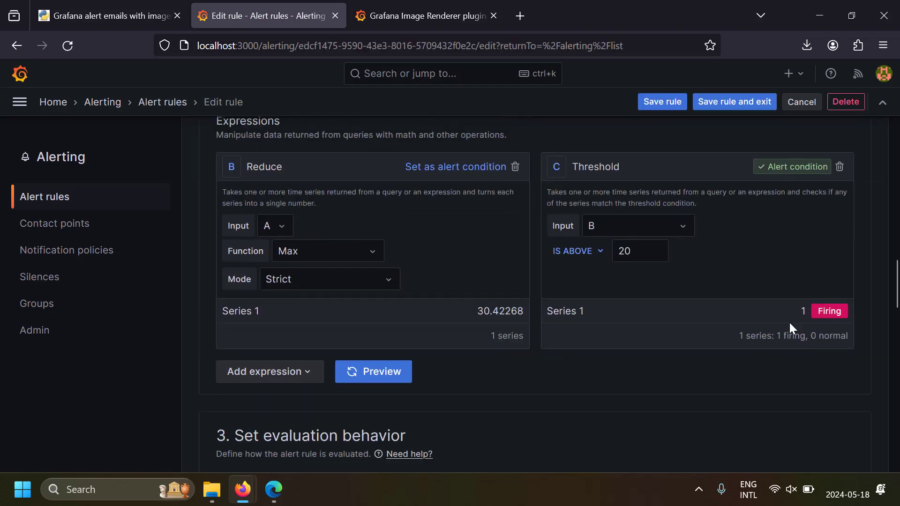
scroll(753, 385, "up", 4)
Step: Turn off Pause evaluation for the alert rule, then save the rule and exit
scroll(769, 390, "down", 10)
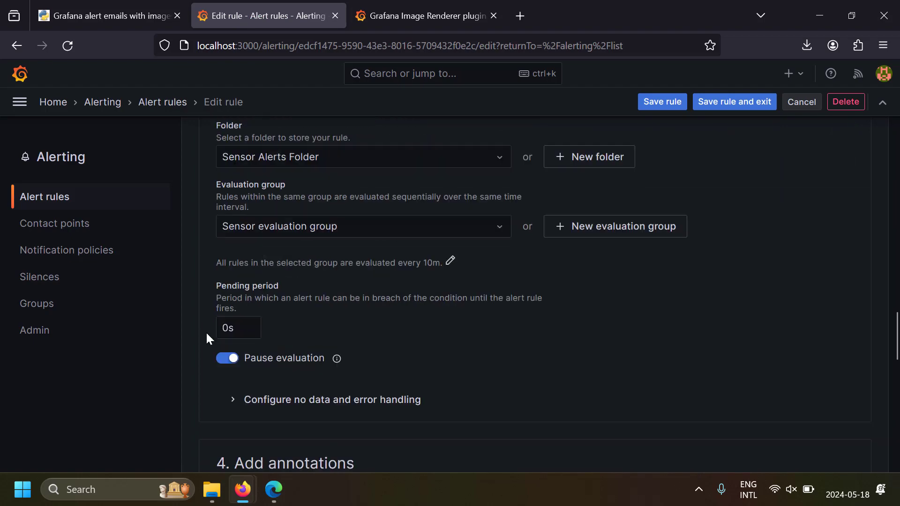
left_click(227, 361)
left_click(728, 102)
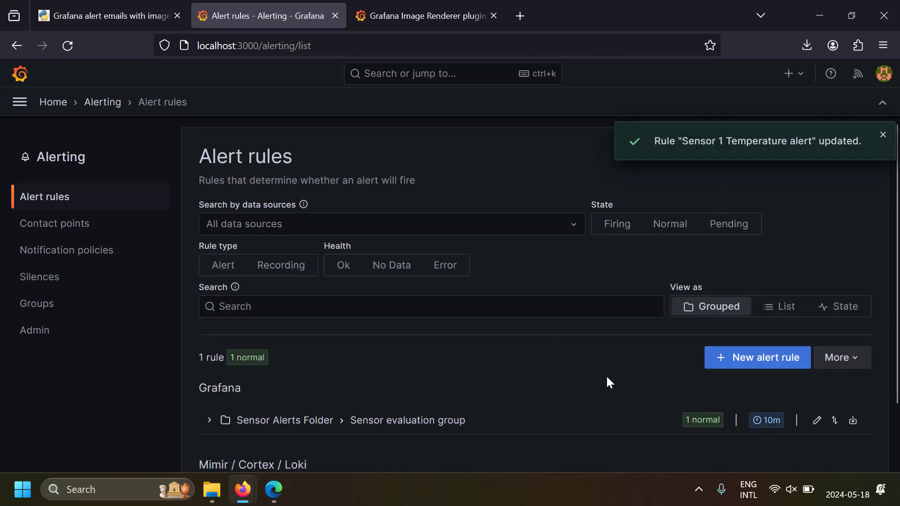
Step: Check the unpaused Sensor 1 Temperature alert rule in the list and reopen it for editing
left_click(209, 361)
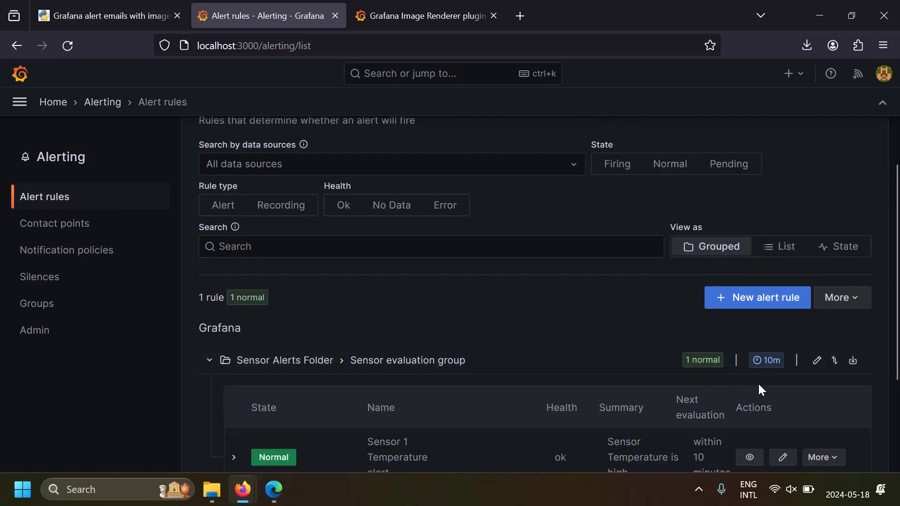
scroll(758, 383, "down", 3)
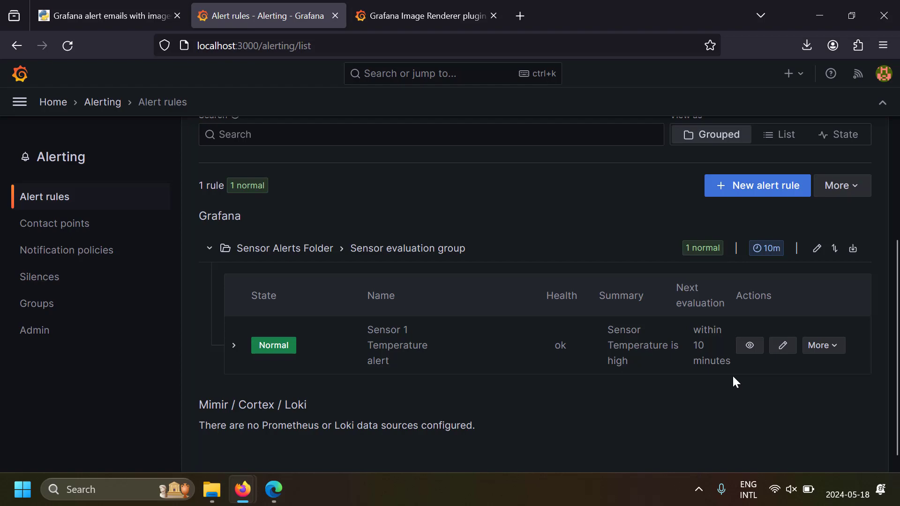
left_click(782, 351)
Step: Set the Sensor evaluation group's evaluation interval to 10s and save it
scroll(209, 401, "down", 10)
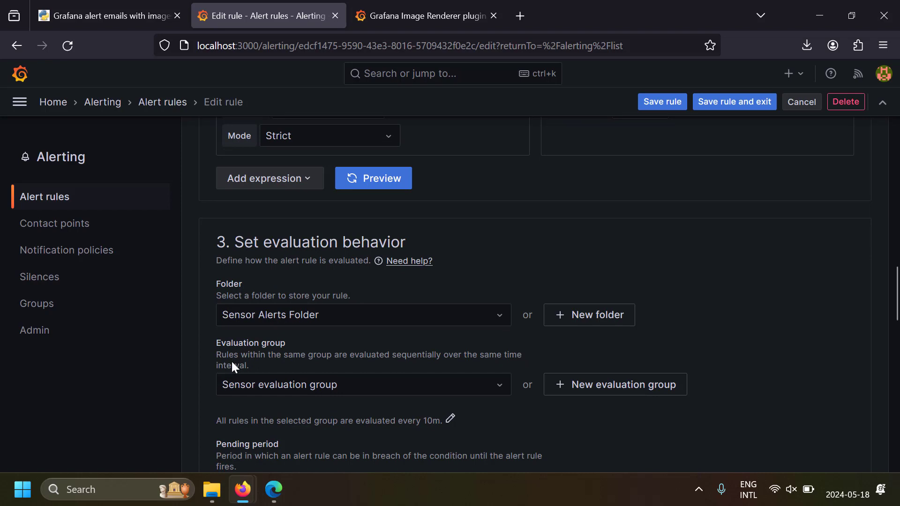
left_click(450, 418)
left_click(345, 240)
key("BackSpace")
type("s")
left_click(596, 377)
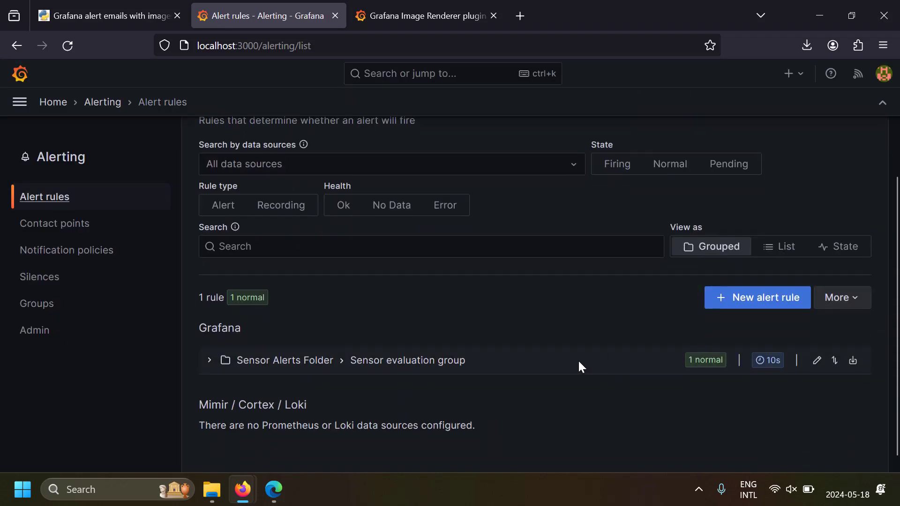
Step: Switch to Gmail in Edge, open the newest Sensor 1 Temperature alert email and examine its embedded panel image
key("alt+Tab")
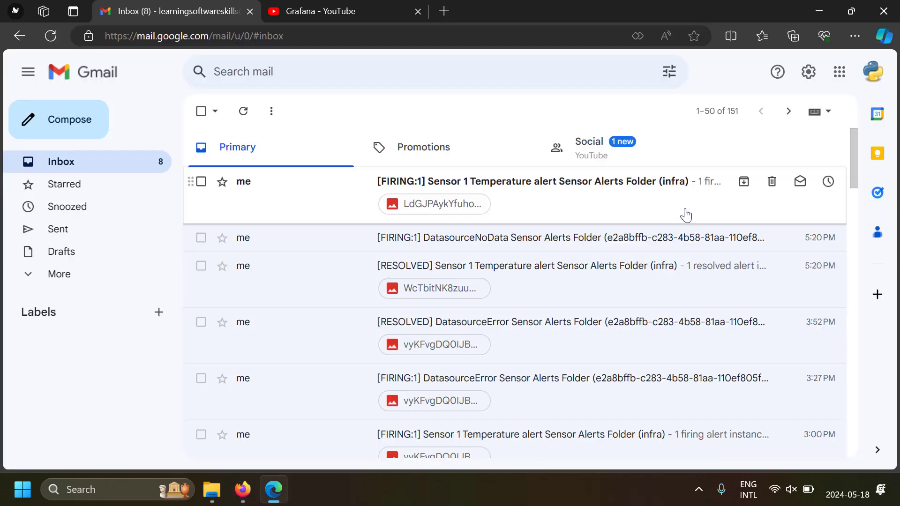
left_click(645, 213)
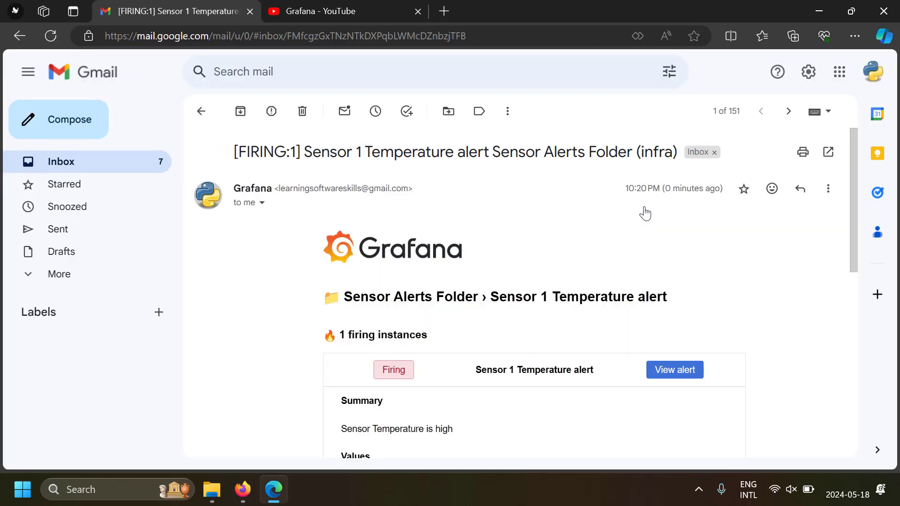
scroll(381, 319, "down", 3)
scroll(478, 322, "down", 1)
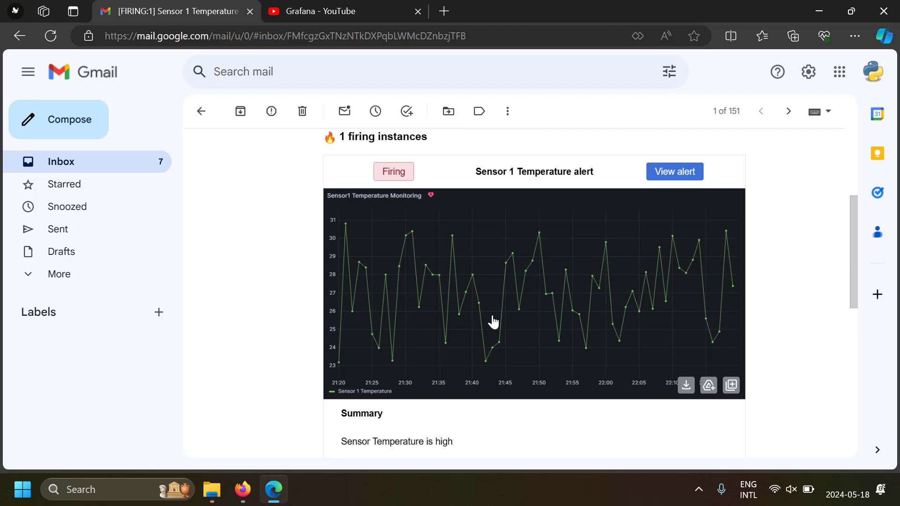
Step: Open the newest rendered image in the grafana\data\png folder, view and close it, and compare it with the alert email in Gmail
scroll(316, 340, "up", 3)
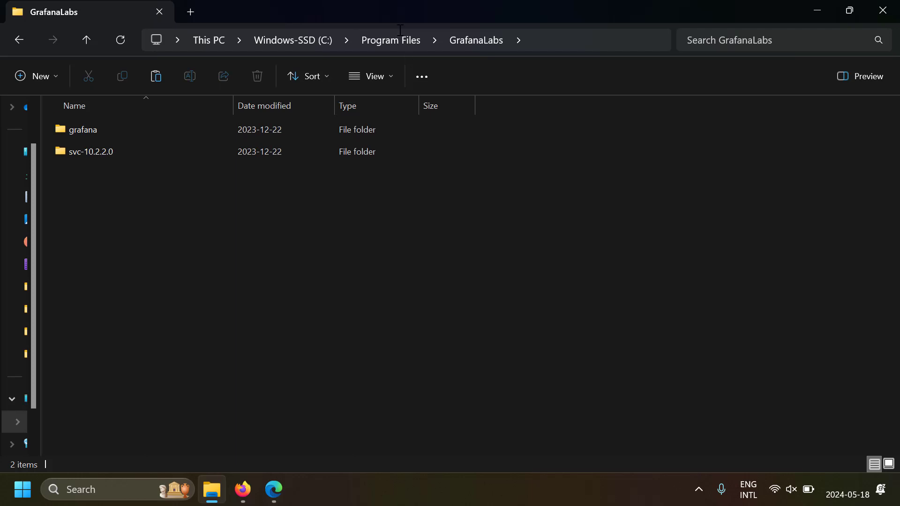
double_click(137, 136)
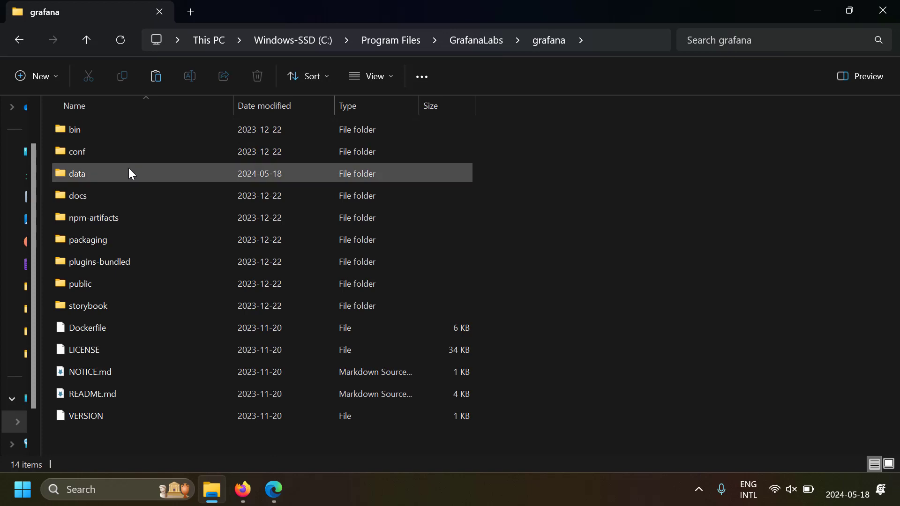
double_click(130, 171)
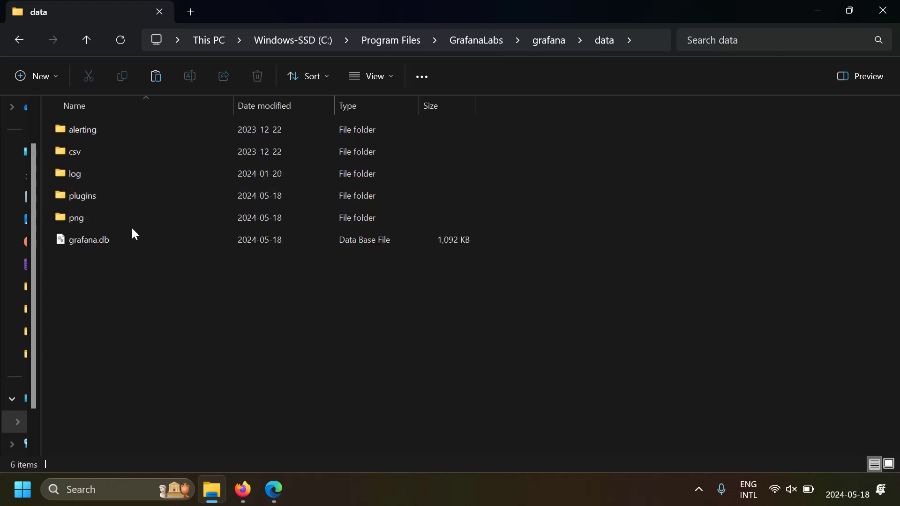
double_click(138, 221)
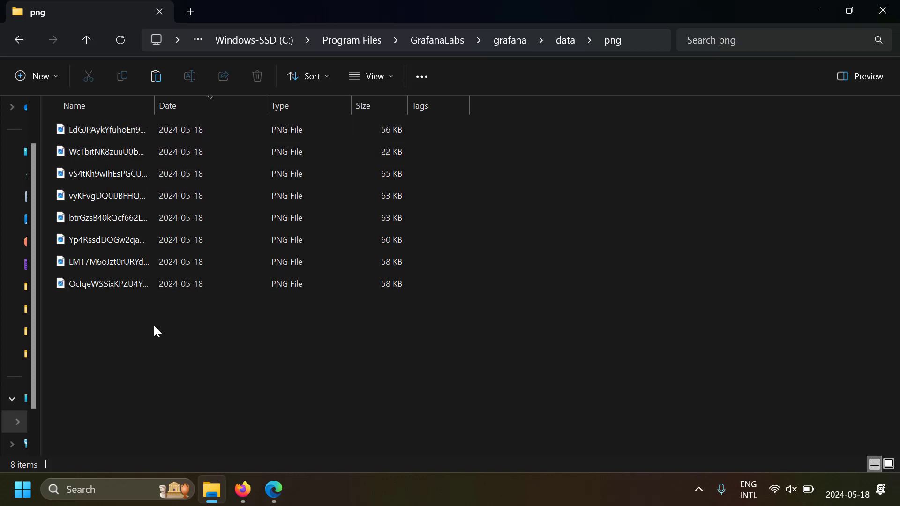
left_click(170, 136)
double_click(171, 136)
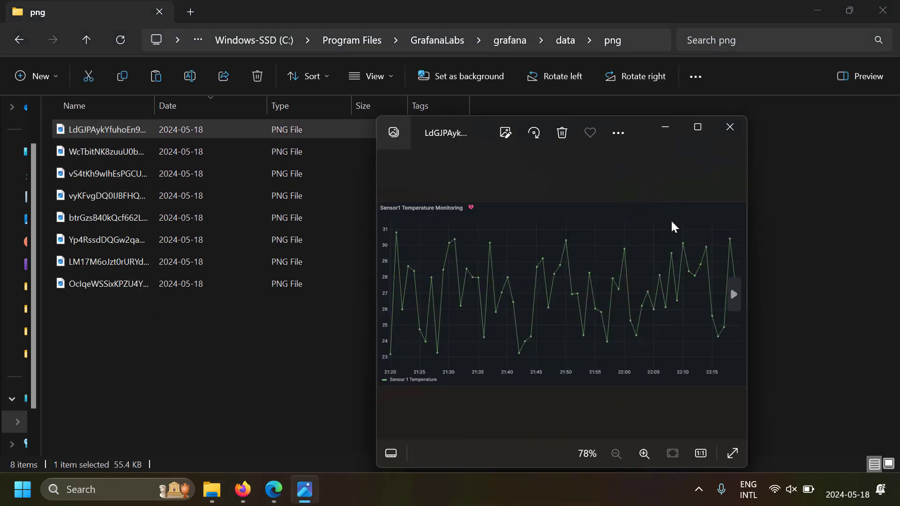
left_click(739, 130)
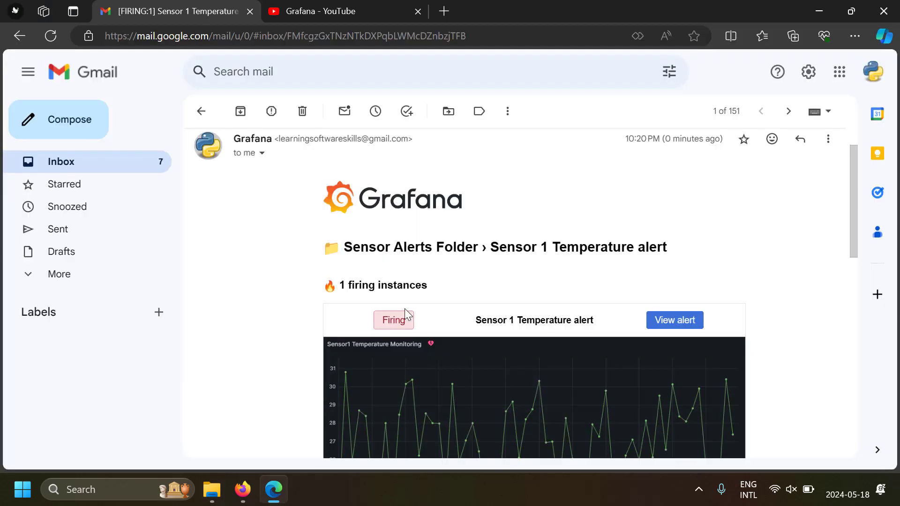
scroll(404, 317, "down", 5)
scroll(407, 317, "up", 5)
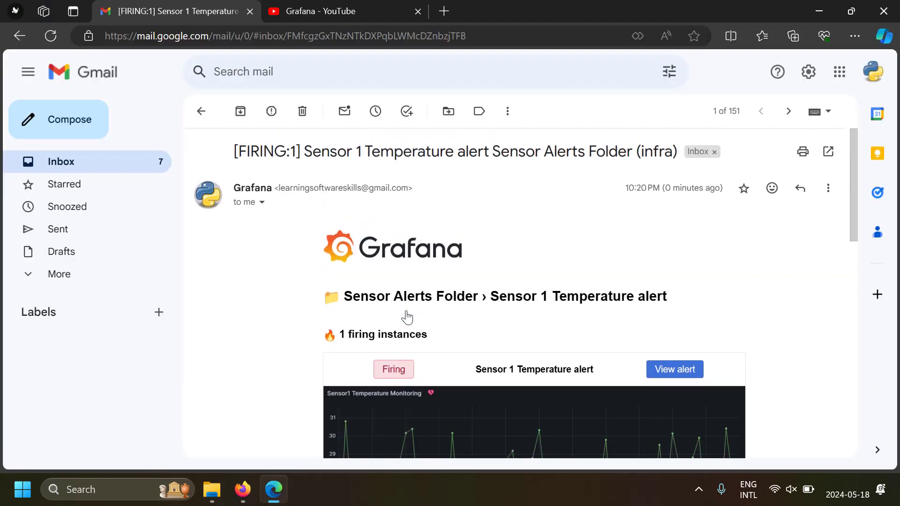
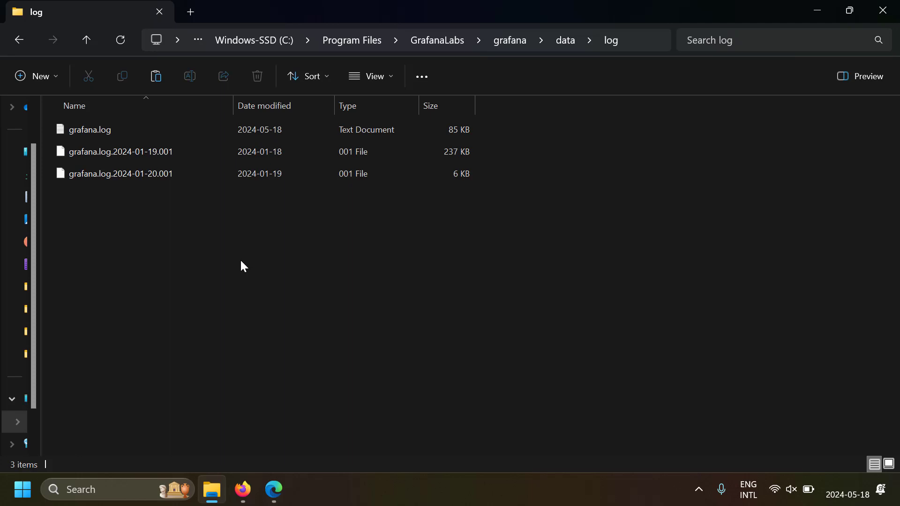
Step: Open grafana.log from the grafana\data\log folder in VS Code and dismiss the Restricted Mode notice
left_click(118, 126)
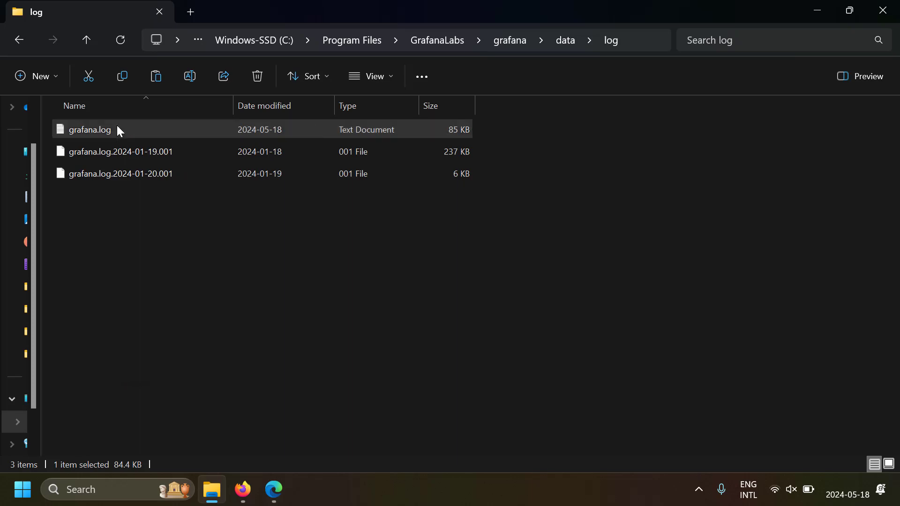
right_click(117, 125)
left_click(90, 132)
key("shift+F10")
mouse_move(201, 203)
left_click(336, 224)
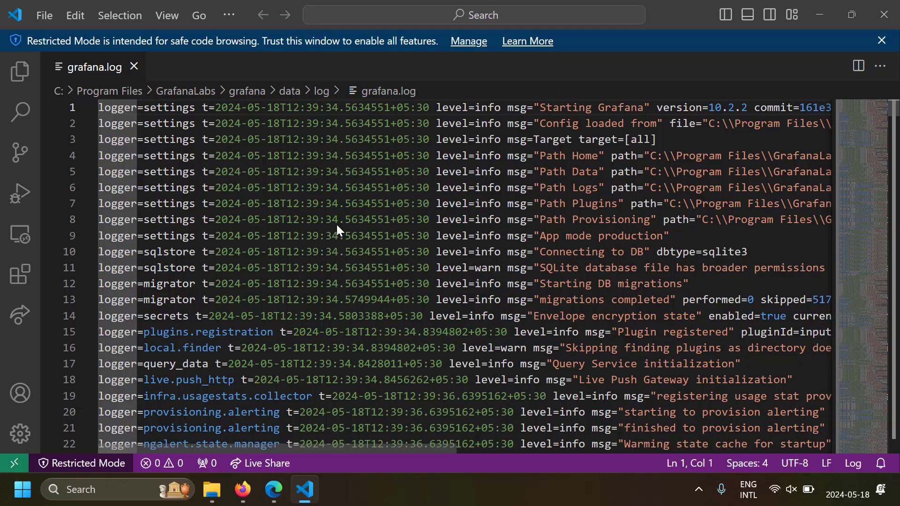
left_click(881, 41)
Step: Examine the most recent alerting and rendering entries at the end of grafana.log
scroll(863, 173, "down", 20)
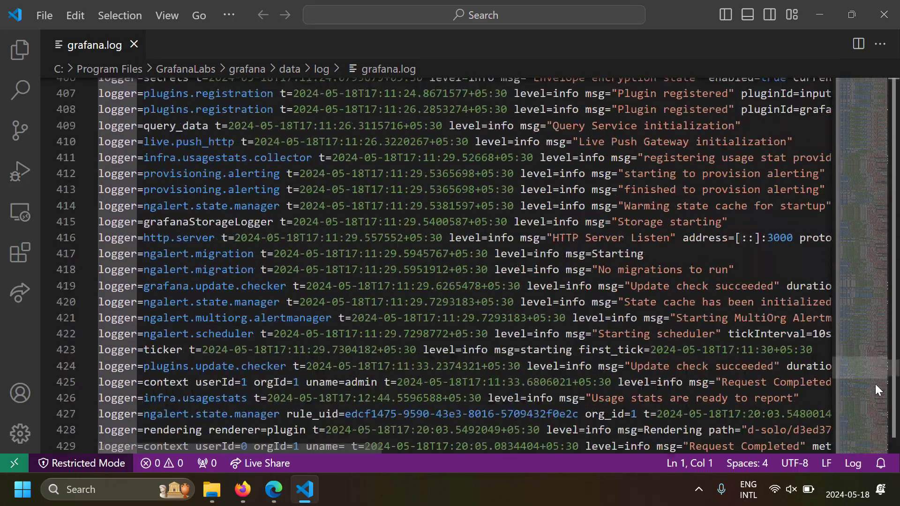
scroll(875, 384, "down", 15)
scroll(880, 444, "up", 5)
left_click(566, 292)
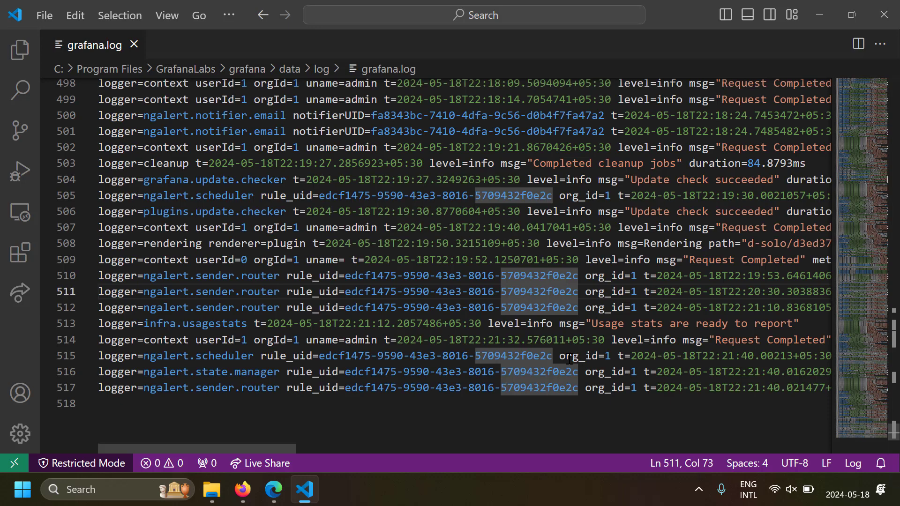
Step: Search grafana.log for grafana-image-renderer with word wrap on, examine the matches including the last one, and close the search
key("ctrl+f")
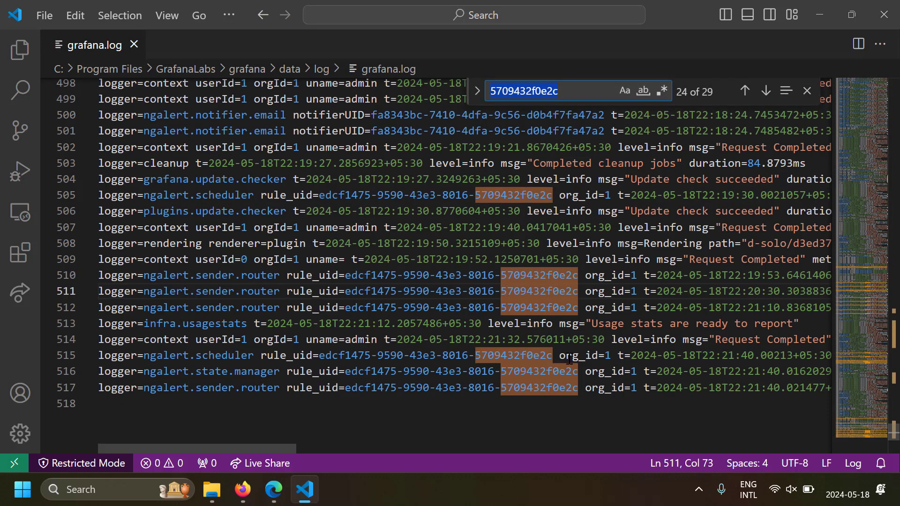
type("grafaa")
key("BackSpace")
type("na-image-renderer")
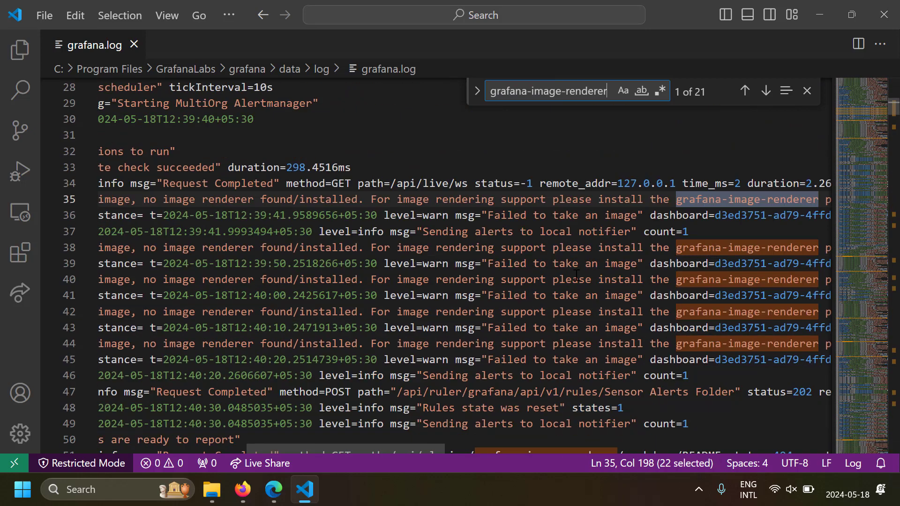
key("alt+z")
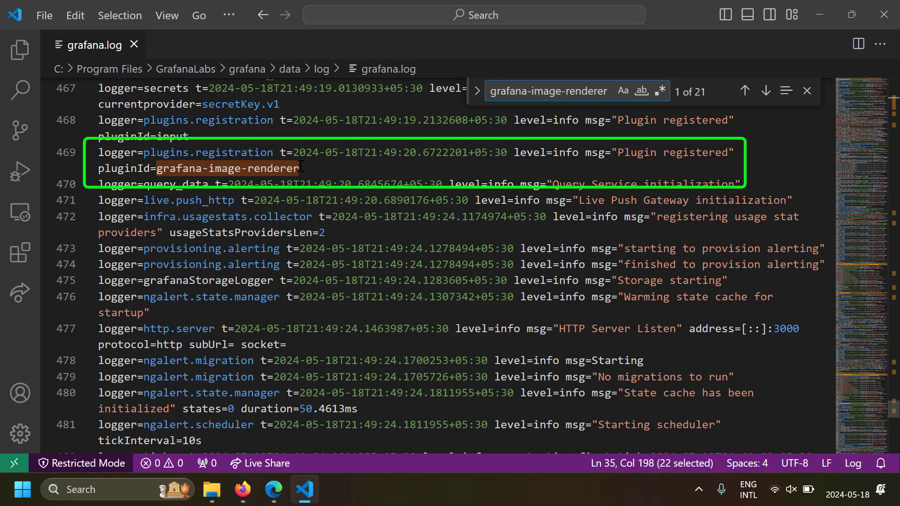
key("Escape")
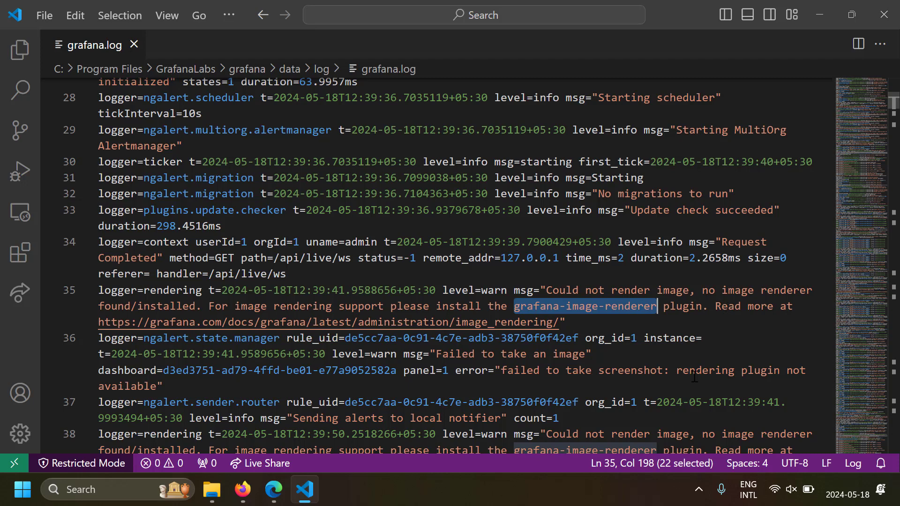
key("shift+F3")
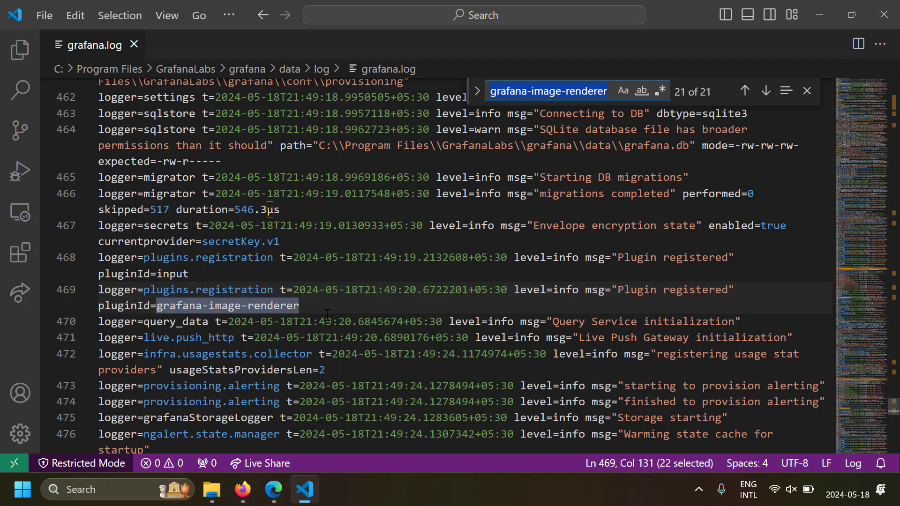
key("Escape")
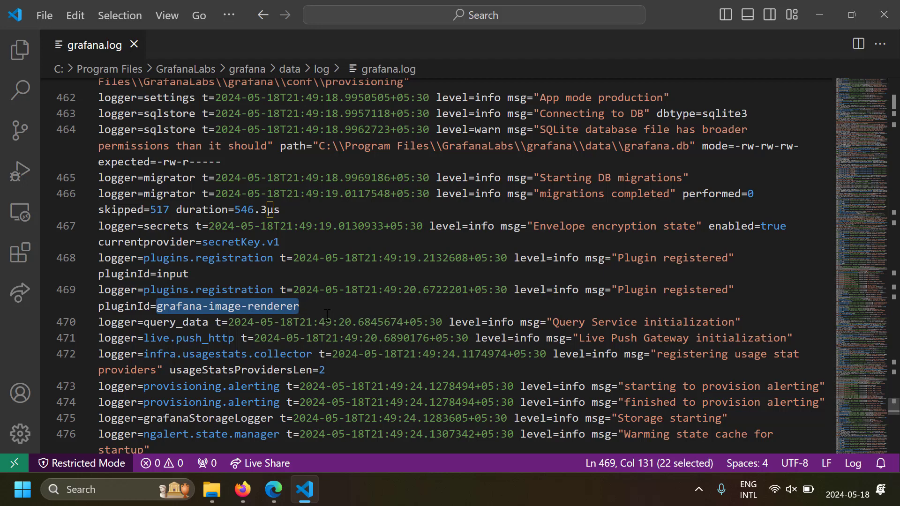
Step: Switch to the blog post in Firefox, open the linked Grafana image renderer GitHub repository, and examine its clone options and files
key("alt+Tab")
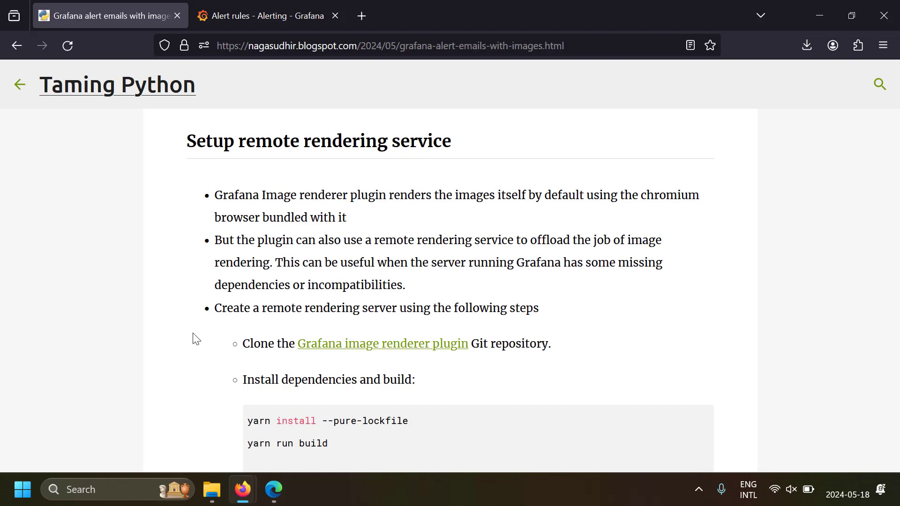
scroll(223, 313, "down", 2)
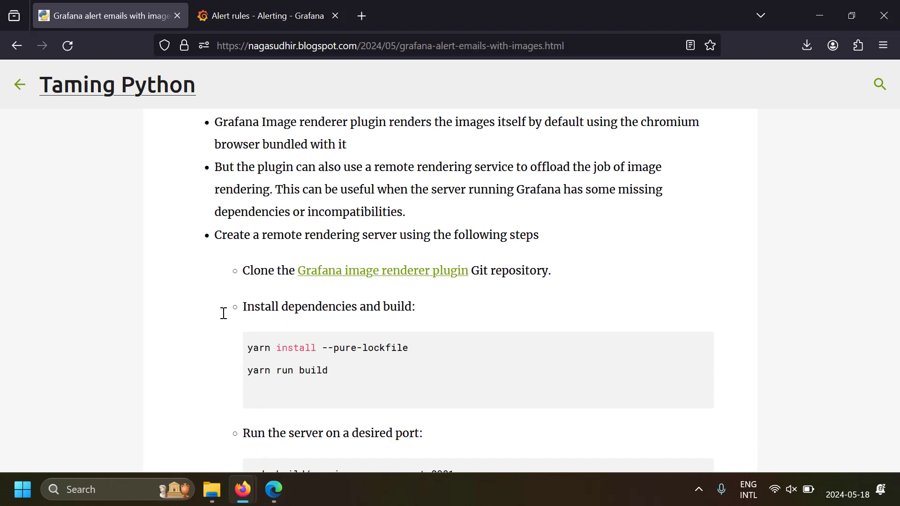
left_click(383, 270)
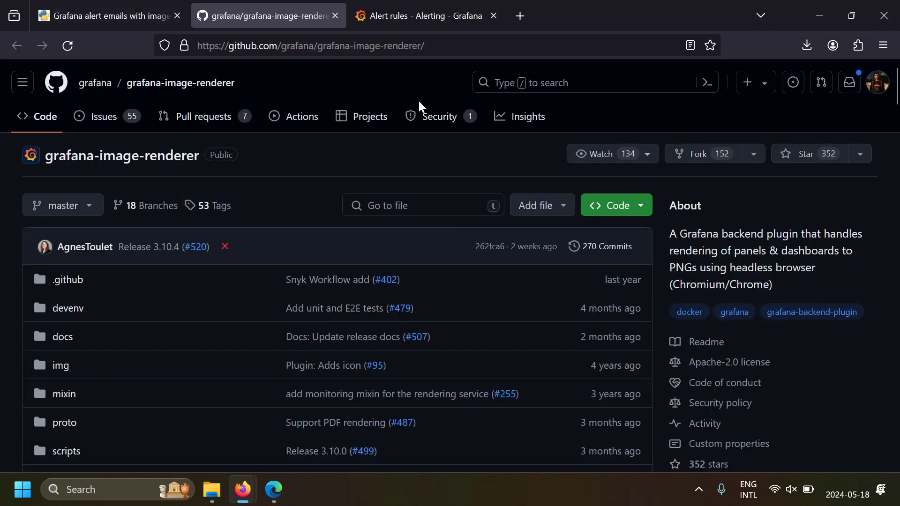
left_click(609, 205)
scroll(539, 282, "down", 2)
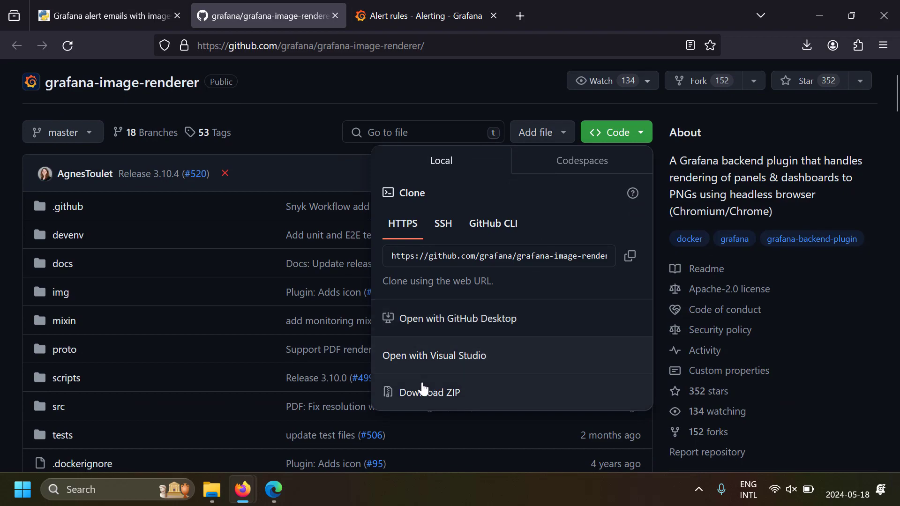
scroll(246, 323, "up", 2)
left_click(8, 357)
scroll(8, 356, "down", 4)
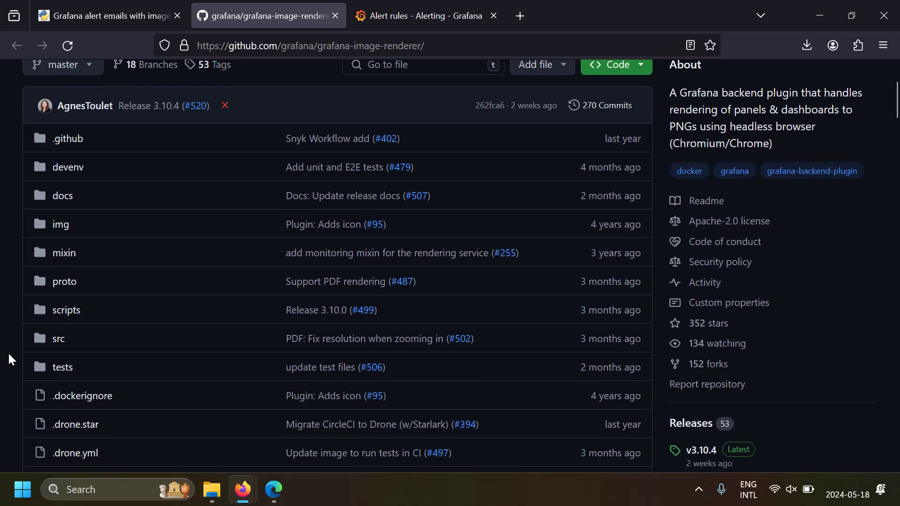
scroll(10, 360, "down", 8)
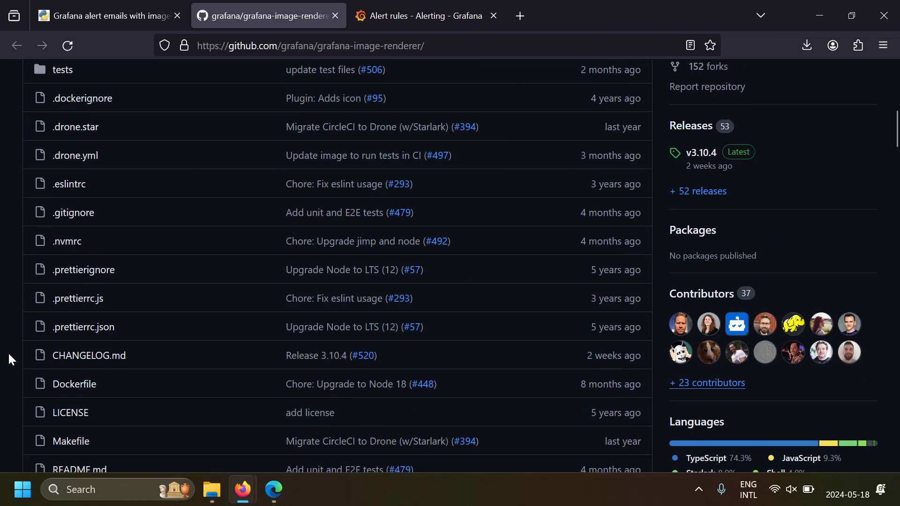
Step: Return to the blog post and examine the yarn install --pure-lockfile and yarn run build commands for the rendering server
key("ctrl+shift+Tab")
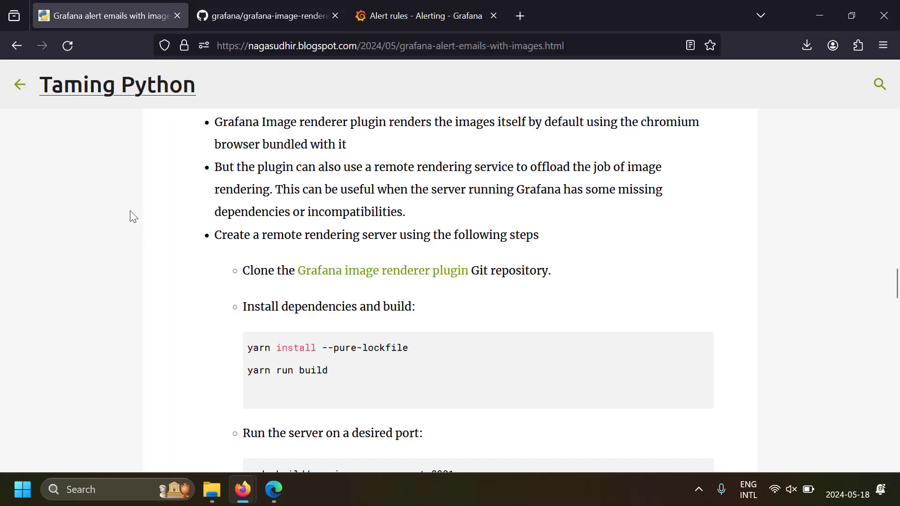
left_click_drag(247, 348, 418, 354)
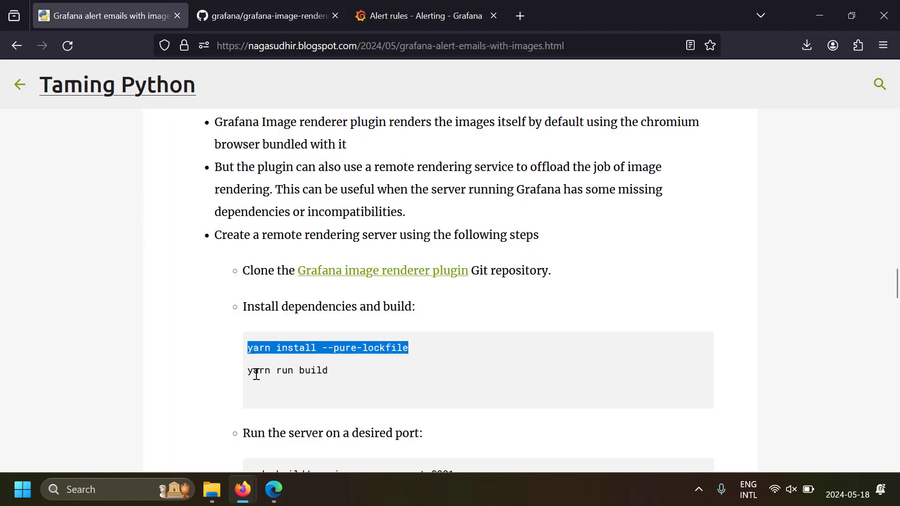
left_click_drag(248, 371, 330, 373)
left_click_drag(247, 349, 338, 365)
left_click(195, 358)
scroll(196, 357, "down", 3)
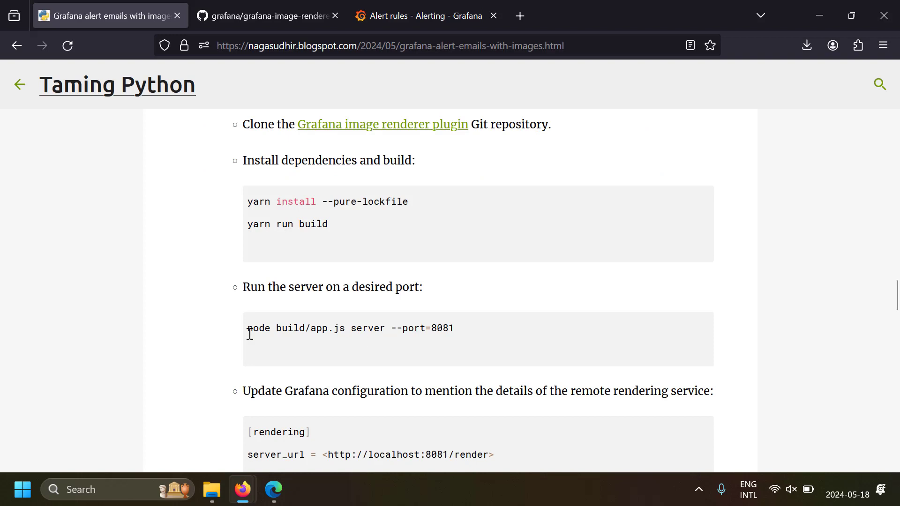
Step: Examine the node build/app.js server --port=8081 command and the remote rendering configuration example in the blog post
left_click_drag(250, 333, 468, 334)
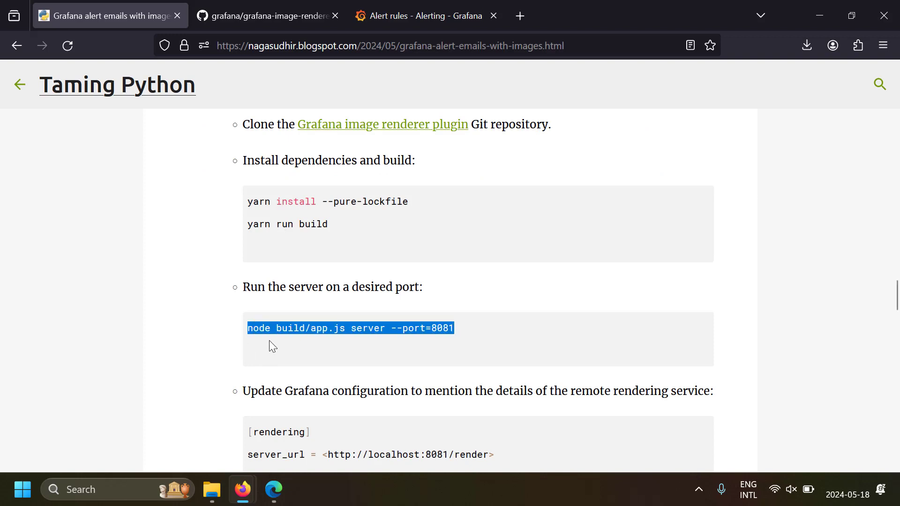
left_click(463, 328)
scroll(462, 328, "down", 3)
left_click_drag(461, 185, 246, 189)
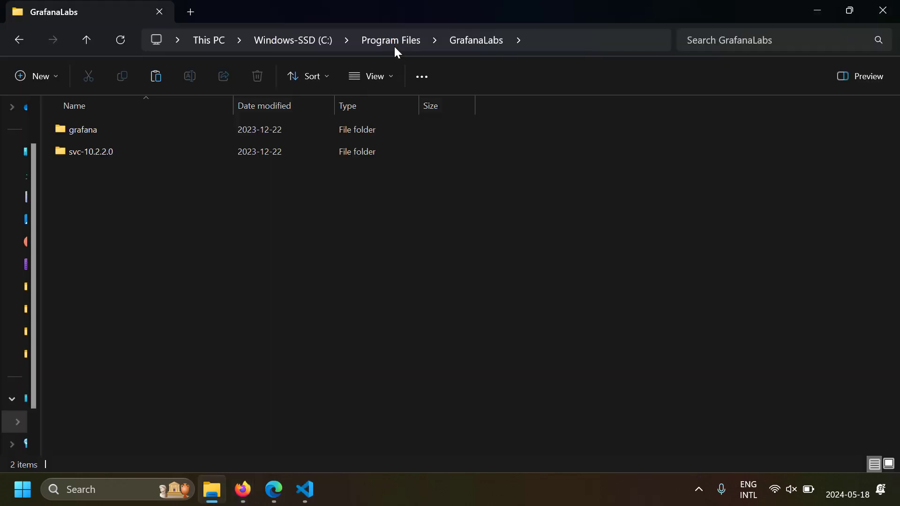
Step: Open defaults.ini from the conf folder inside GrafanaLabs\grafana in VS Code
double_click(109, 133)
left_click(112, 148)
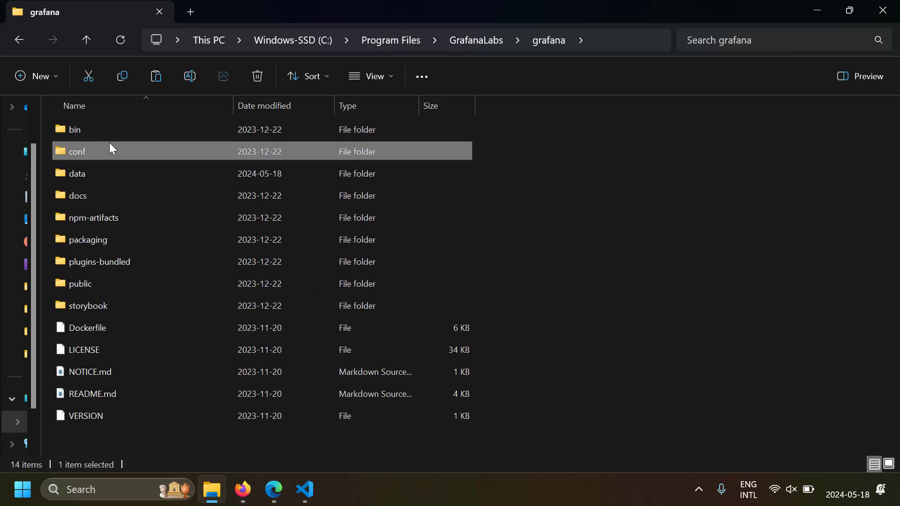
double_click(113, 150)
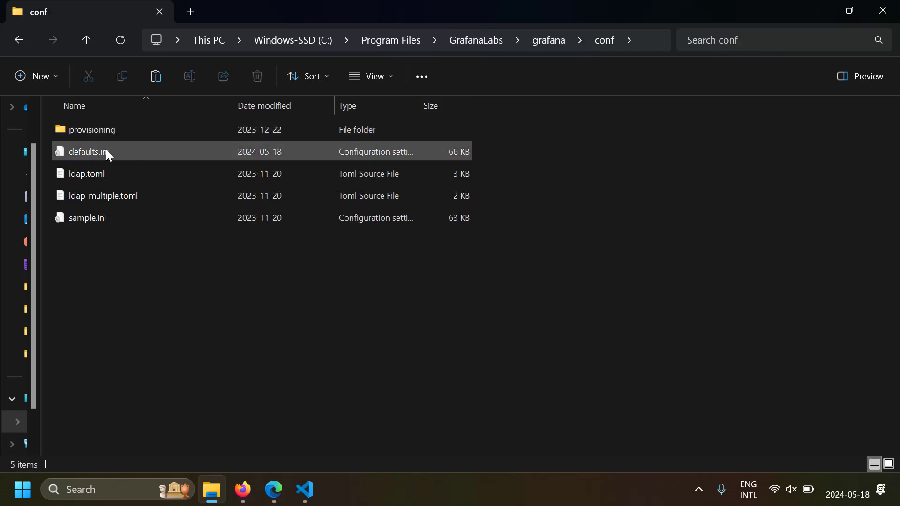
double_click(106, 151)
Step: Search defaults.ini for "[render" to reach the [rendering] section, and close the search
key("ctrl+f")
type("[re")
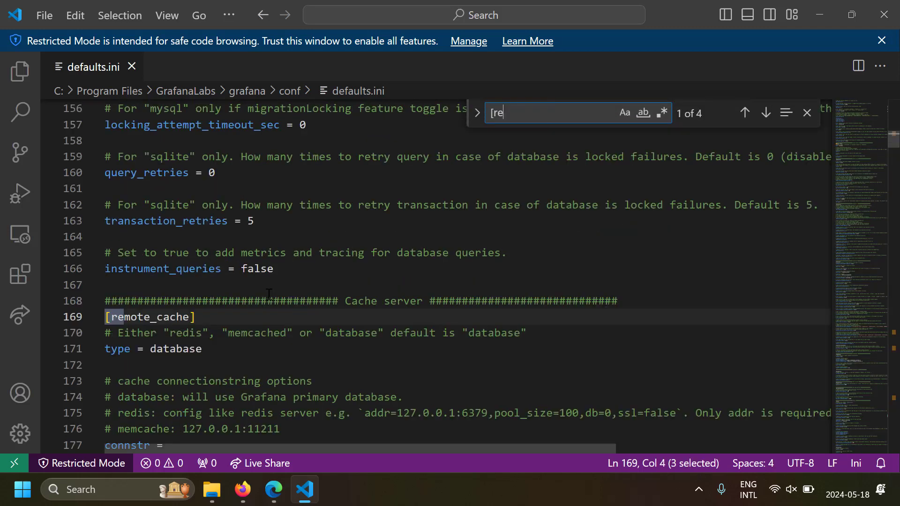
type("nder")
key("Return")
key("Escape")
left_click(268, 295)
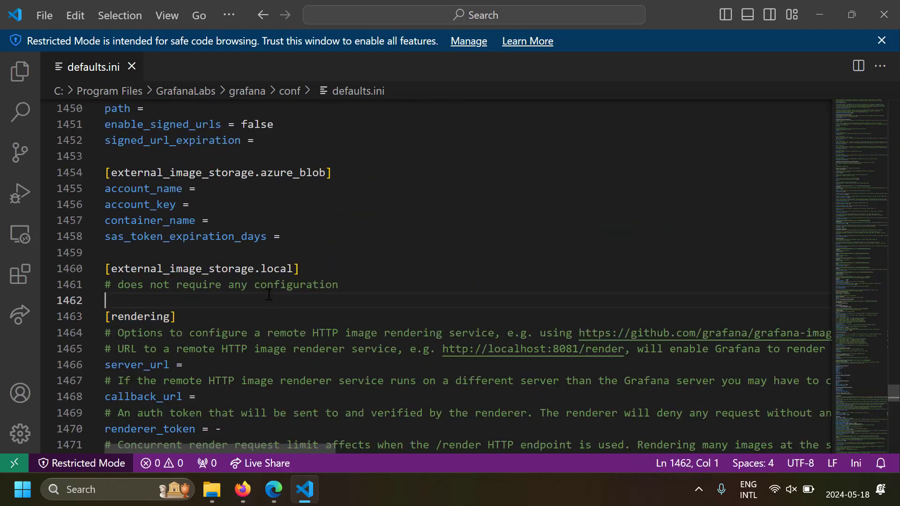
scroll(268, 294, "down", 2)
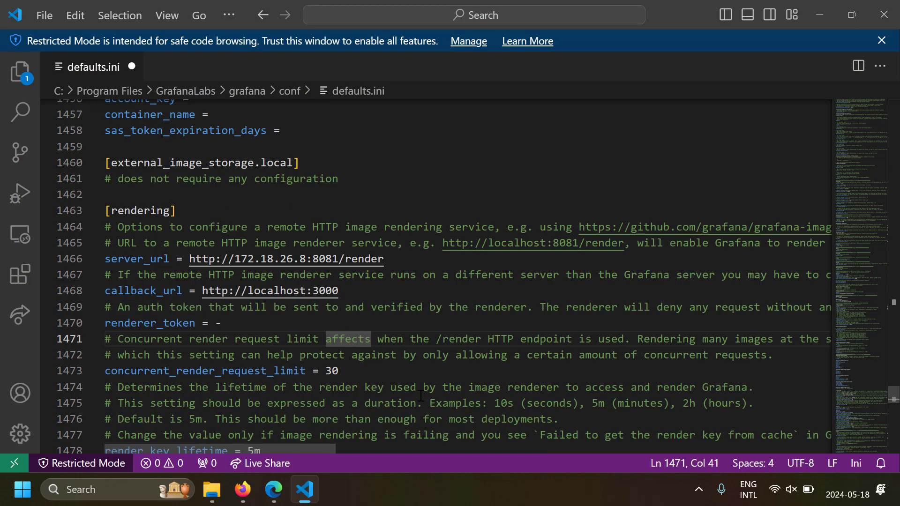
left_click_drag(261, 275, 332, 259)
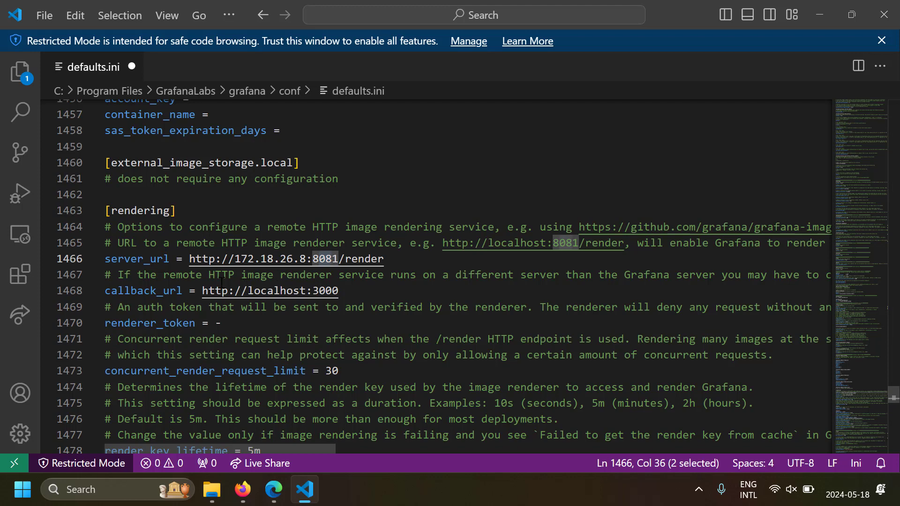
Step: Review the server_url and callback_url values under [rendering] in defaults.ini, and undo both entries
left_click_drag(189, 259, 406, 259)
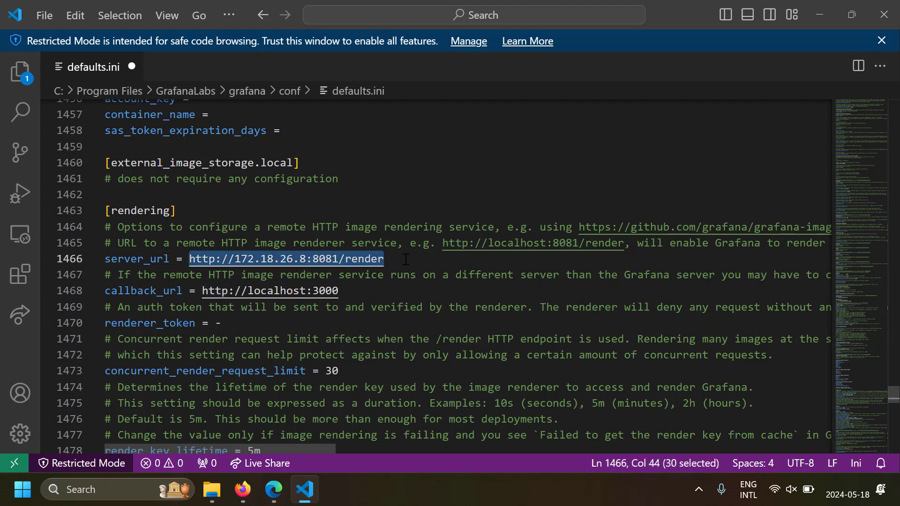
left_click_drag(208, 291, 332, 291)
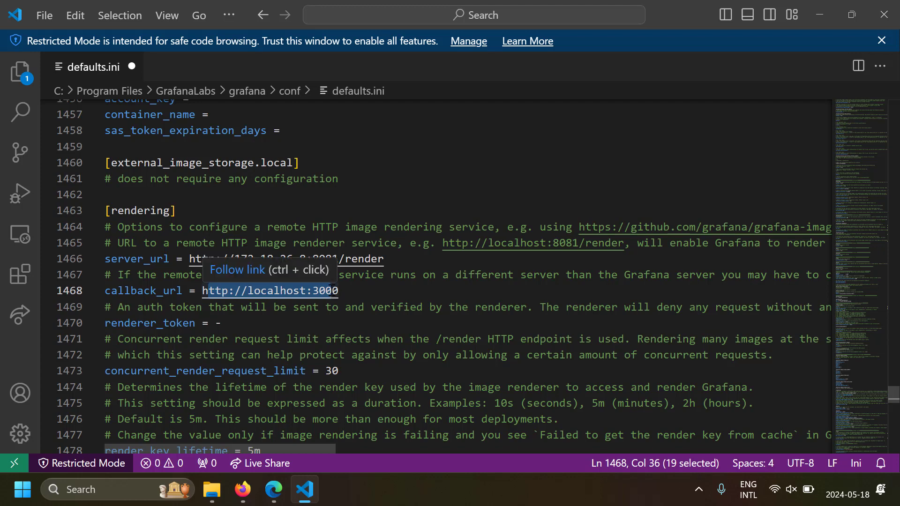
left_click(280, 307)
double_click(276, 290)
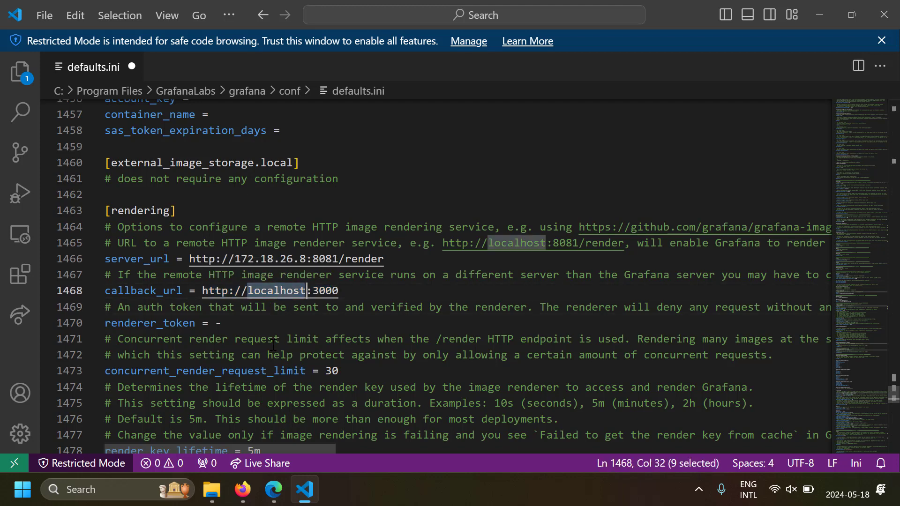
left_click(274, 339)
left_click_drag(208, 258, 242, 291)
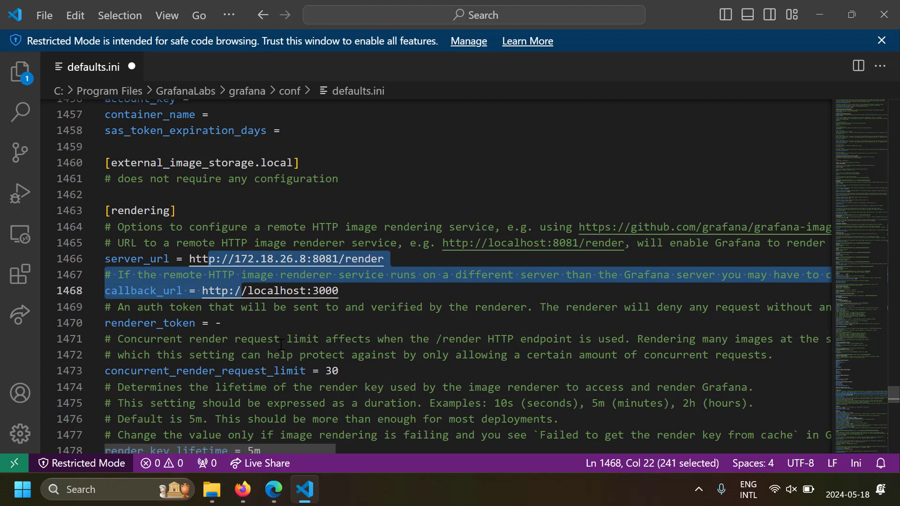
key("ctrl+z")
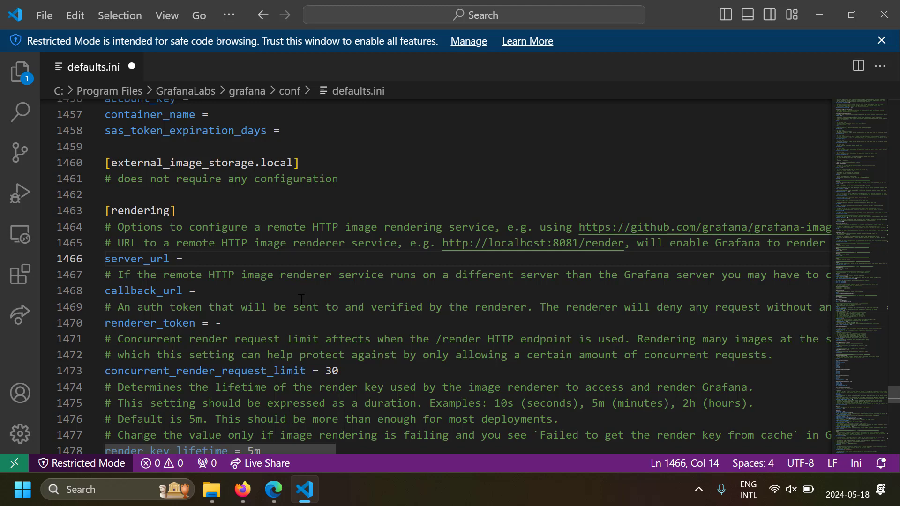
Step: Switch to the blog post in Firefox and examine the Restart Grafana instruction and the Setup remote rendering service section
key("alt+Tab")
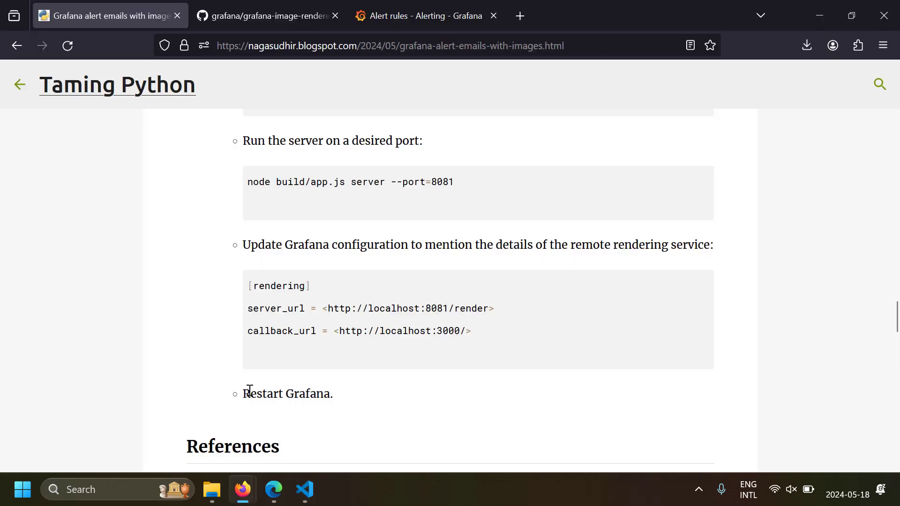
left_click_drag(247, 392, 331, 392)
scroll(168, 223, "up", 5)
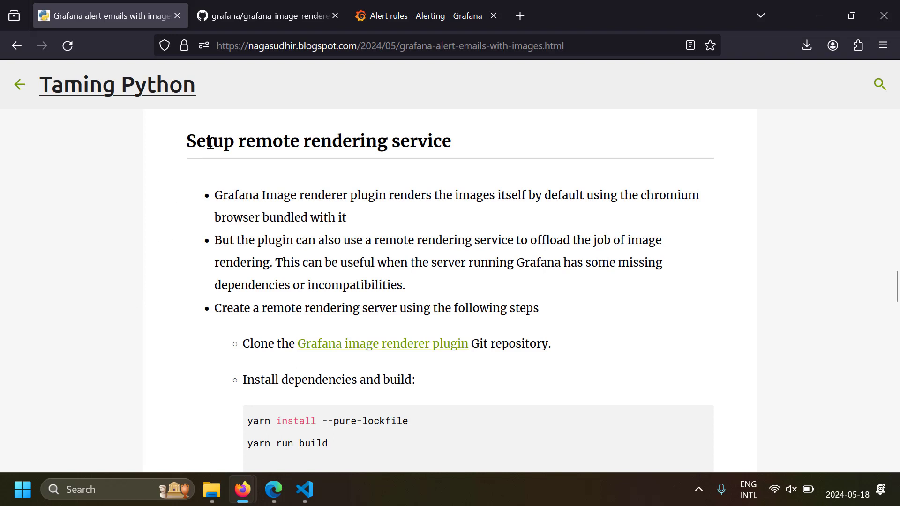
left_click_drag(209, 143, 426, 143)
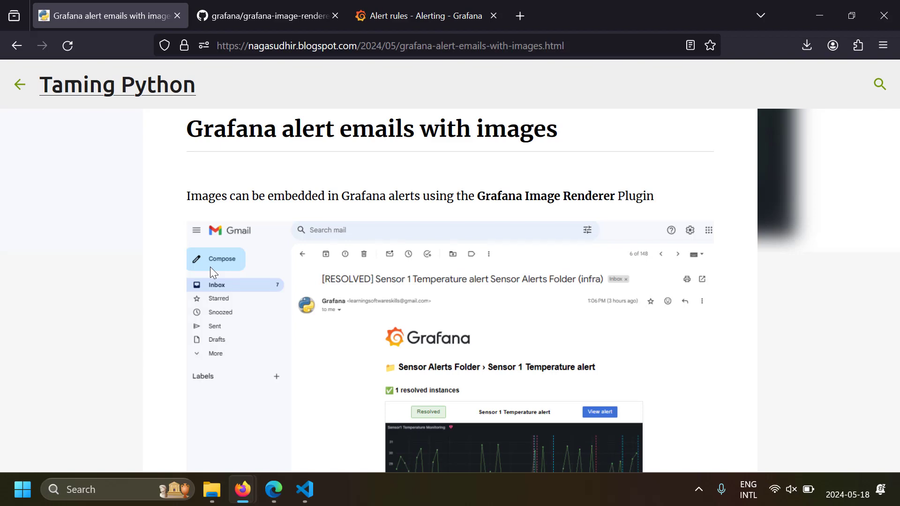
Step: Review the whole blog post on Grafana alert emails with images, from the introduction through dashboard linking, debugging and remote rendering to the References
scroll(241, 218, "down", 10)
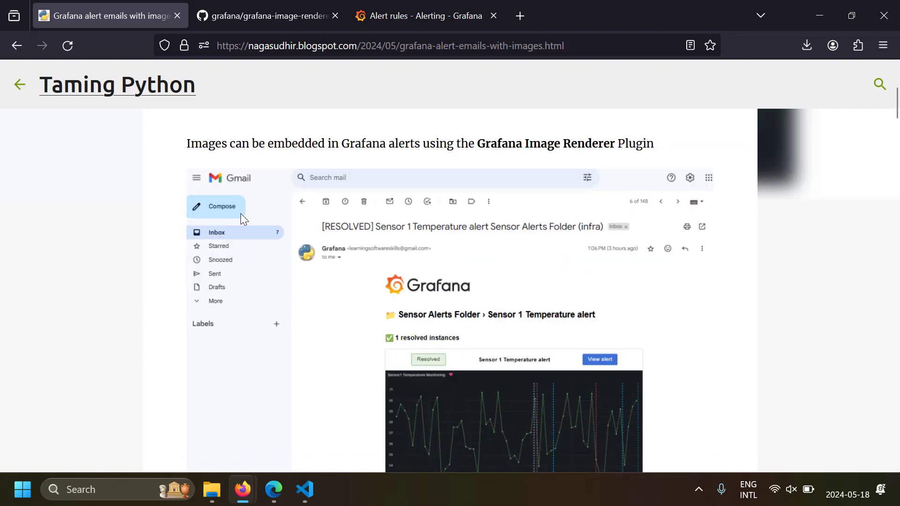
scroll(242, 218, "down", 12)
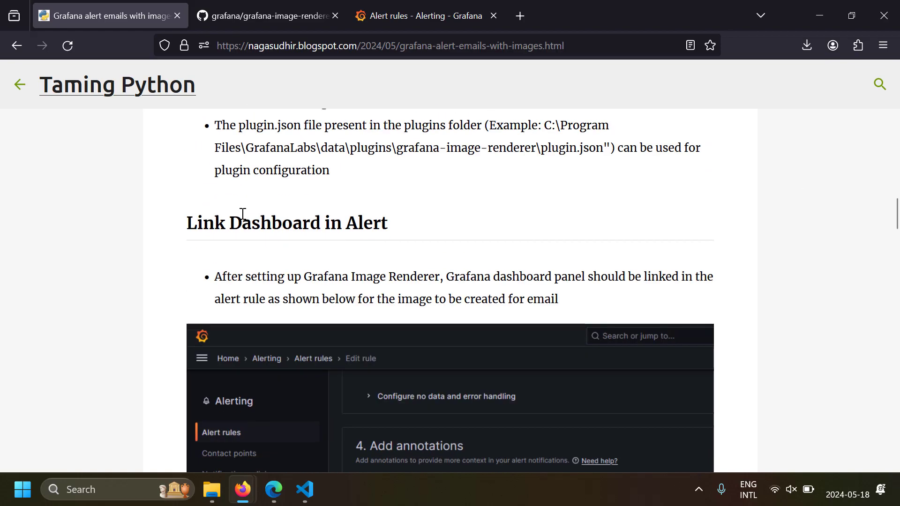
scroll(243, 213, "down", 6)
scroll(242, 214, "down", 15)
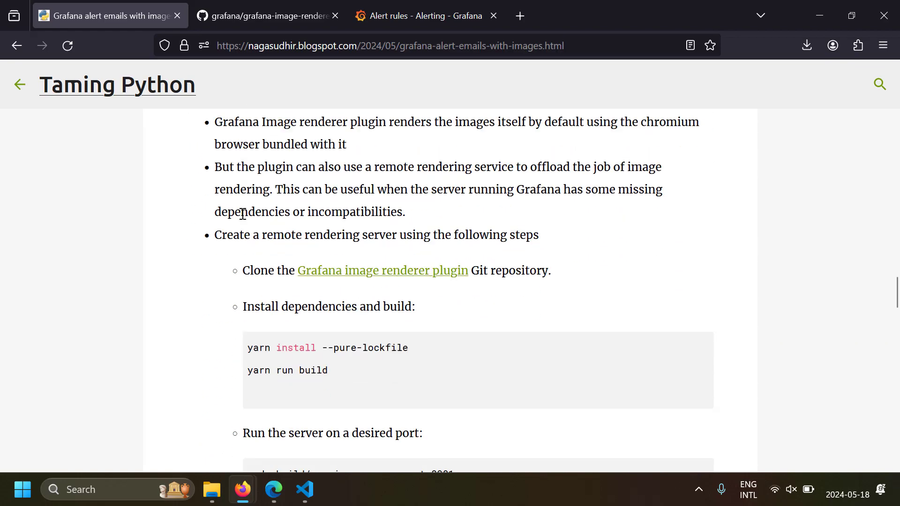
scroll(242, 214, "down", 2)
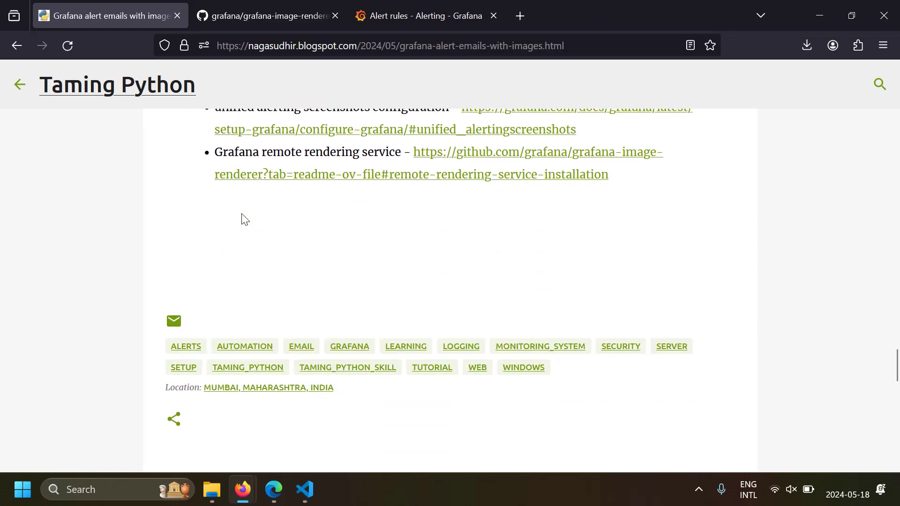
scroll(243, 218, "up", 6)
scroll(242, 218, "up", 15)
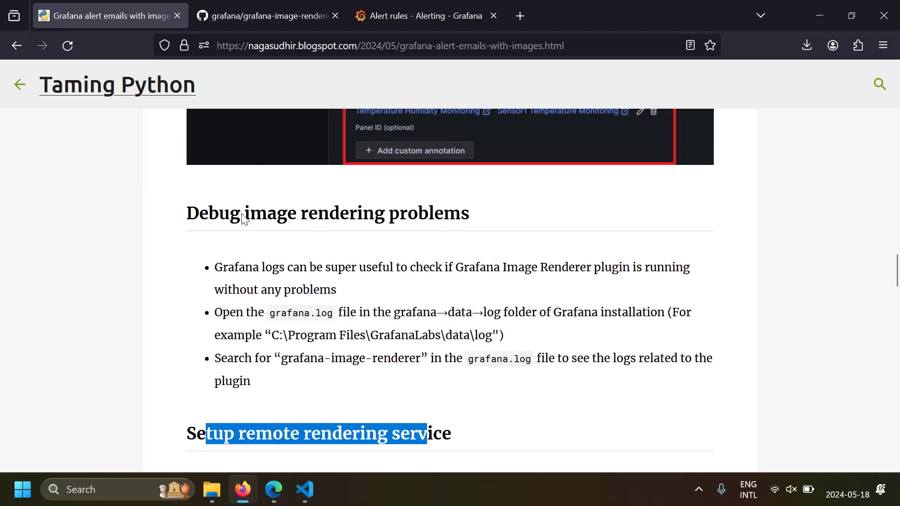
scroll(243, 218, "down", 15)
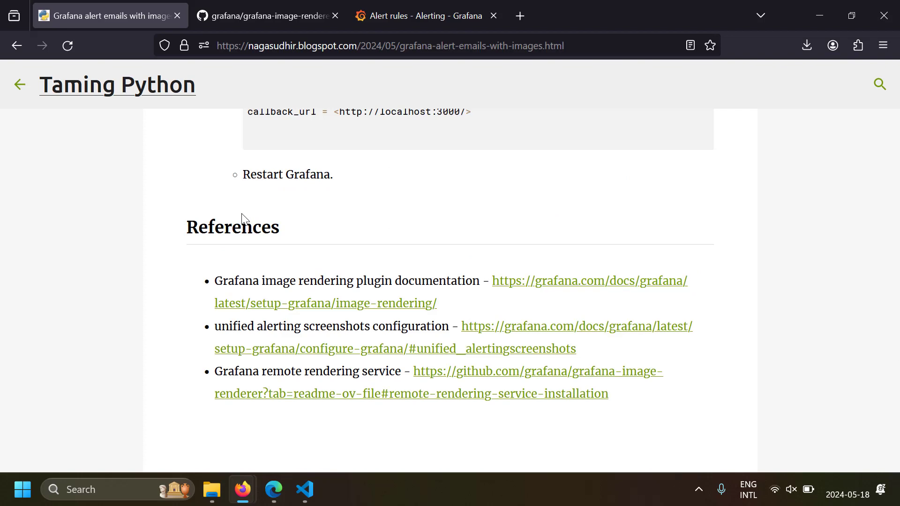
scroll(131, 234, "up", 5)
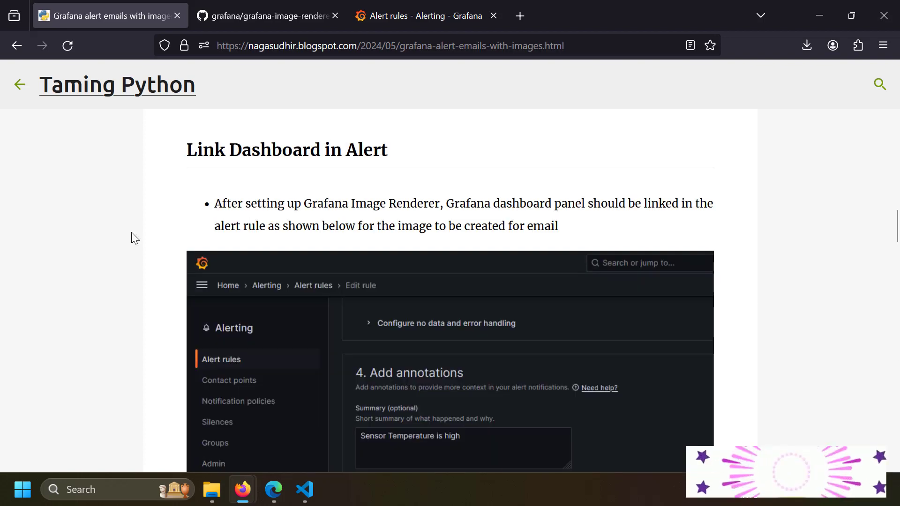